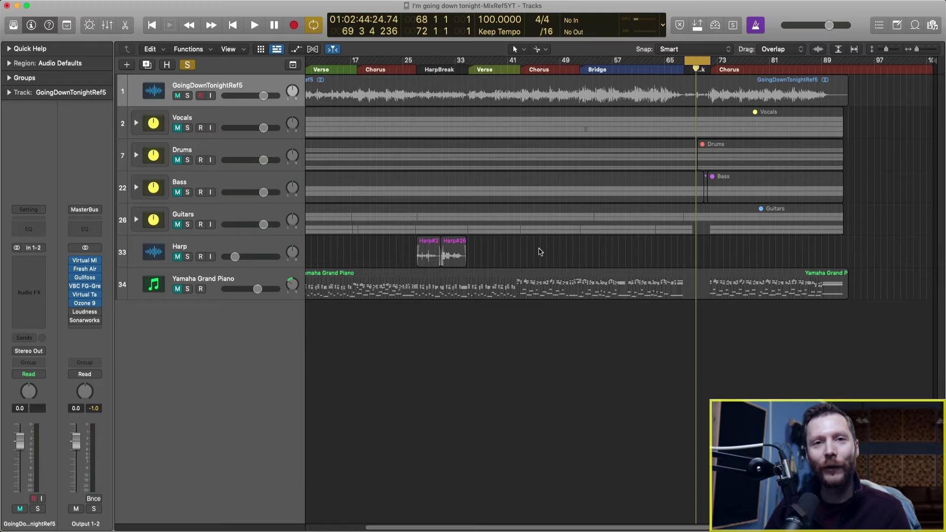
Step: Compare the GoingDownTonightRef5 reference track muted and unmuted, leaving it muted
{"action": "key", "text": "ctrl+m"}
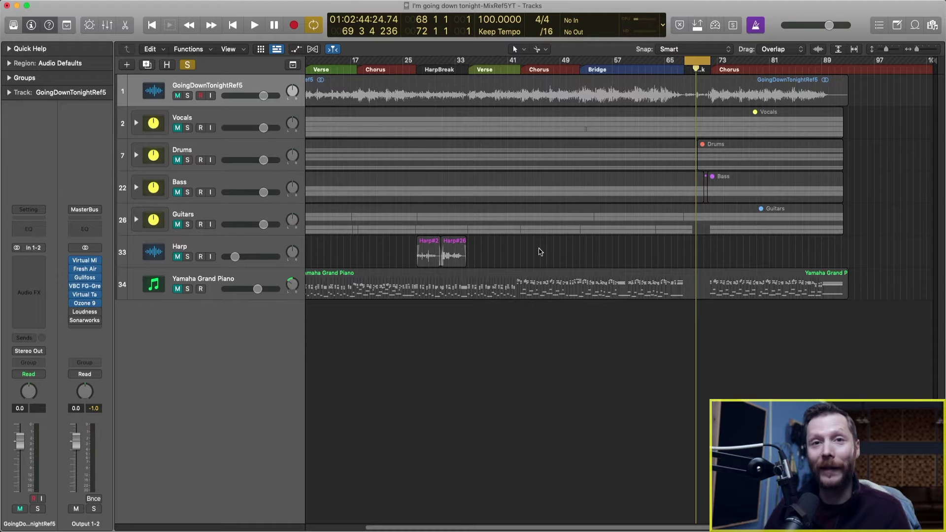
{"action": "key", "text": "ctrl+m"}
{"action": "key", "text": "ctrl+m"}
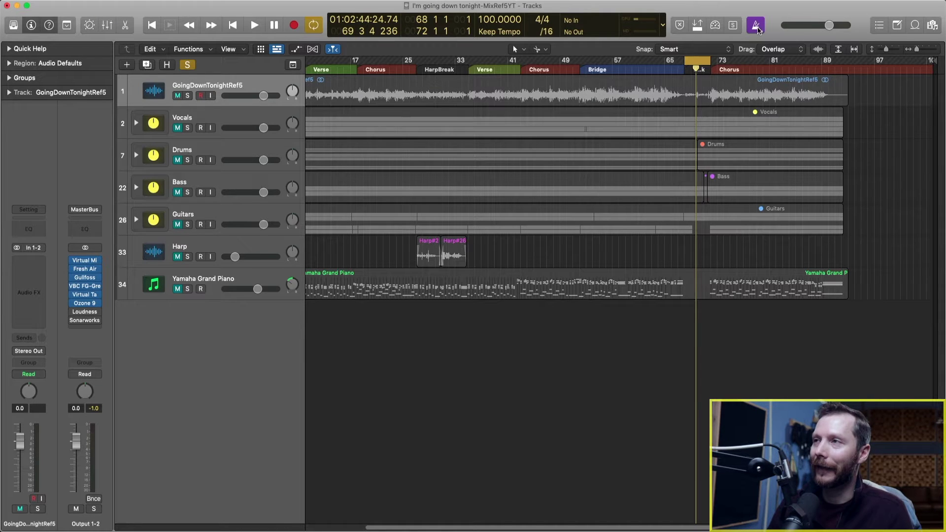
{"action": "key", "text": "ctrl+m"}
{"action": "key", "text": "ctrl+m"}
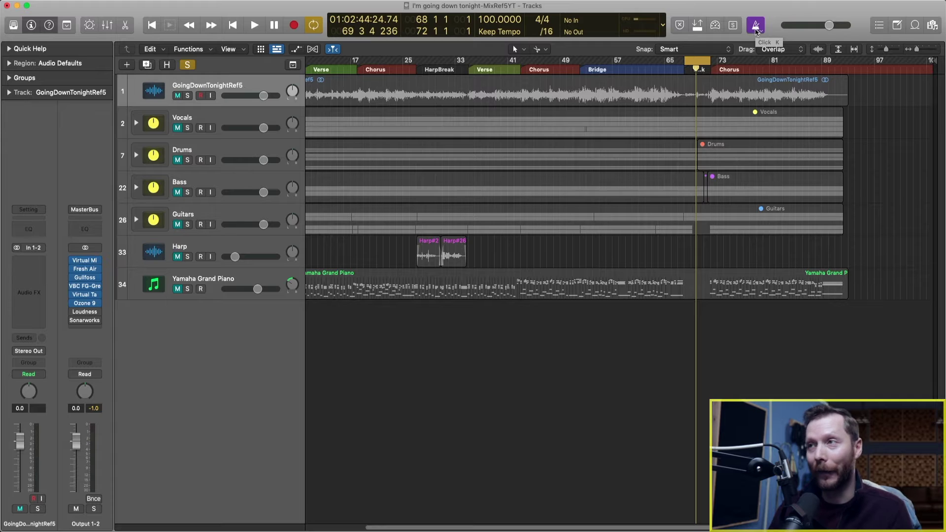
{"action": "key", "text": "ctrl+m"}
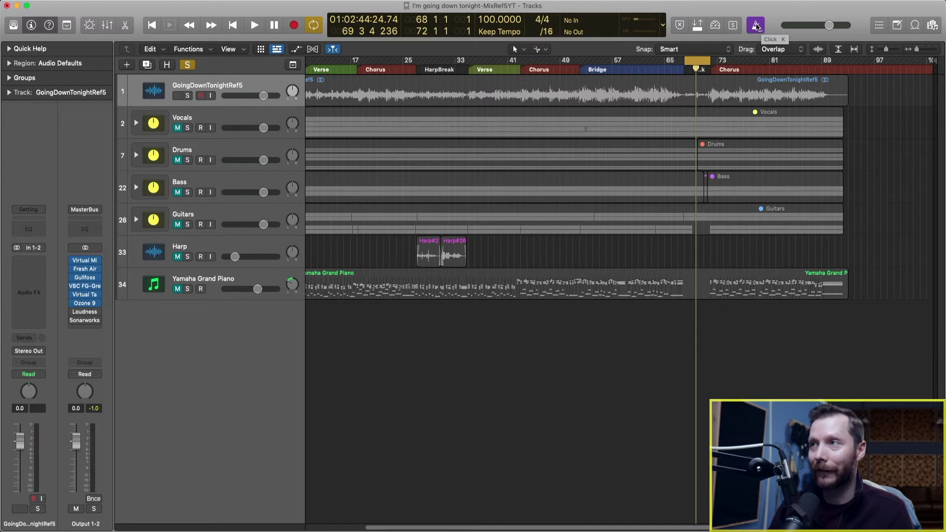
{"action": "key", "text": "ctrl+m"}
{"action": "key", "text": "ctrl+m"}
{"action": "key", "text": "ctrl+m"}
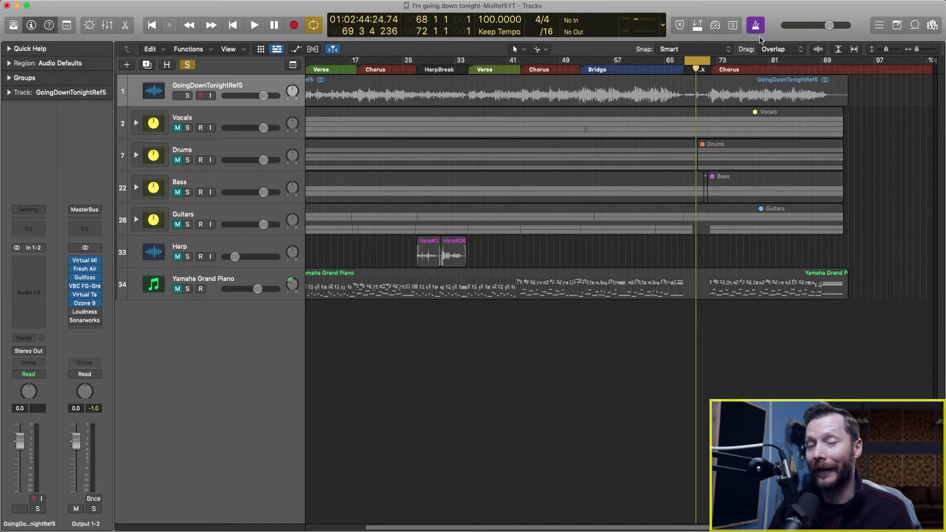
{"action": "key", "text": "ctrl+m"}
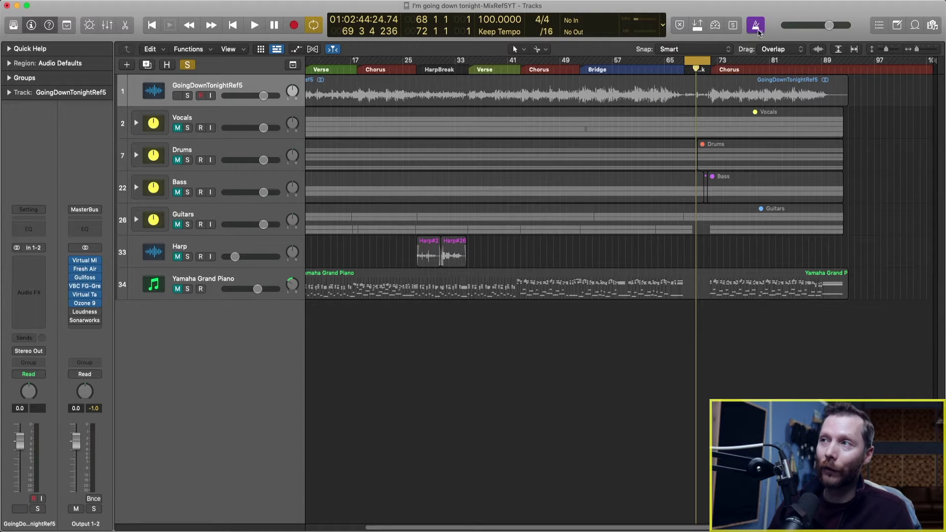
{"action": "key", "text": "ctrl+m"}
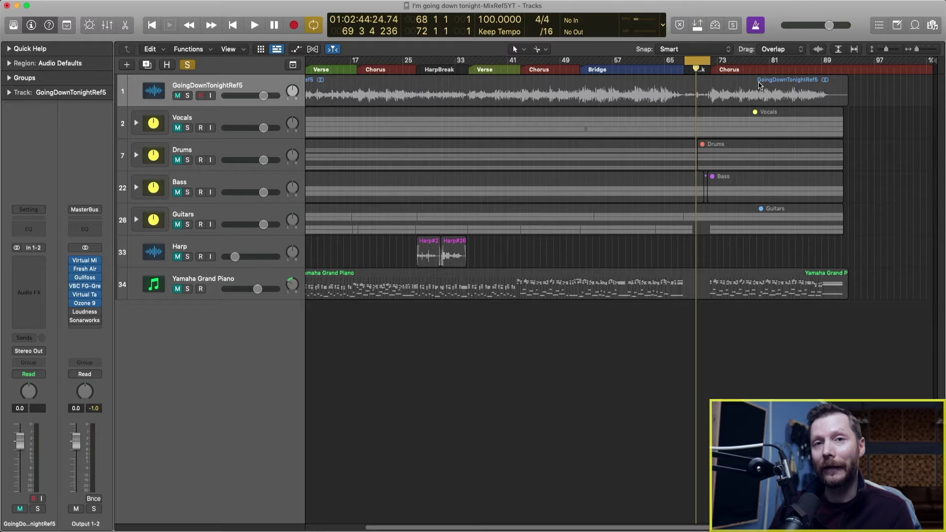
{"action": "key", "text": "ctrl+m"}
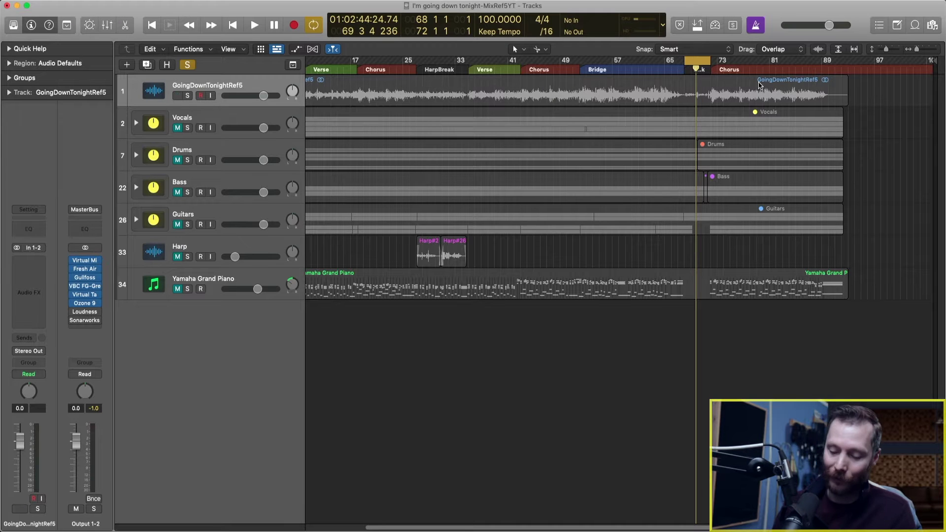
{"action": "key", "text": "ctrl+m"}
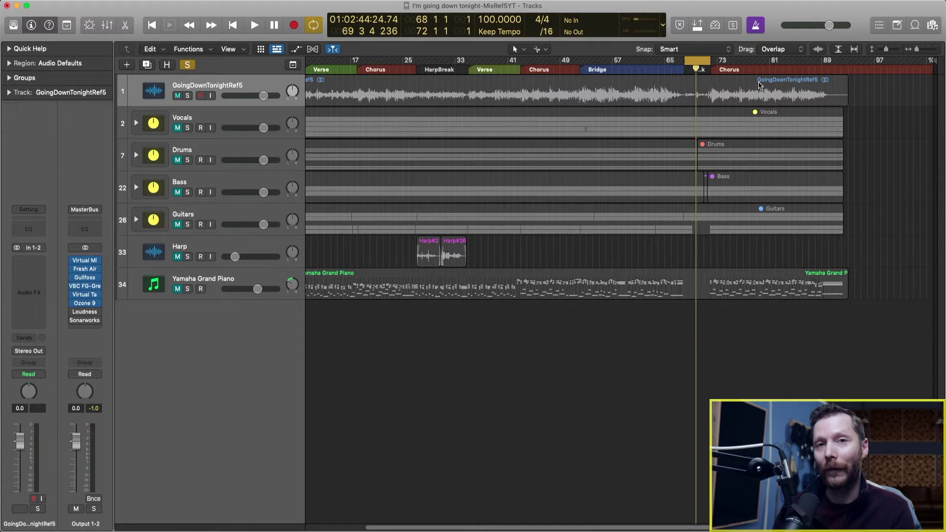
{"action": "key", "text": "ctrl+m"}
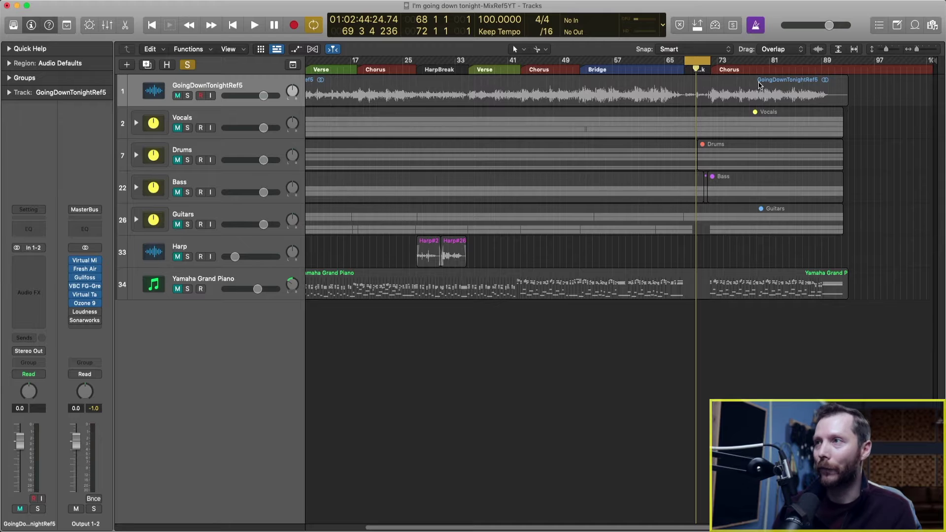
{"action": "key", "text": "ctrl+m"}
{"action": "key", "text": "ctrl+m"}
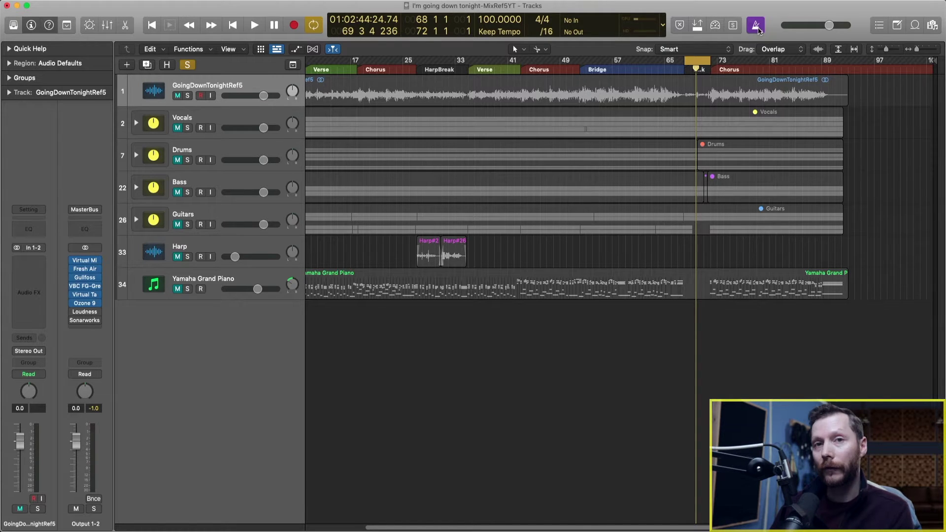
{"action": "key", "text": "ctrl+m"}
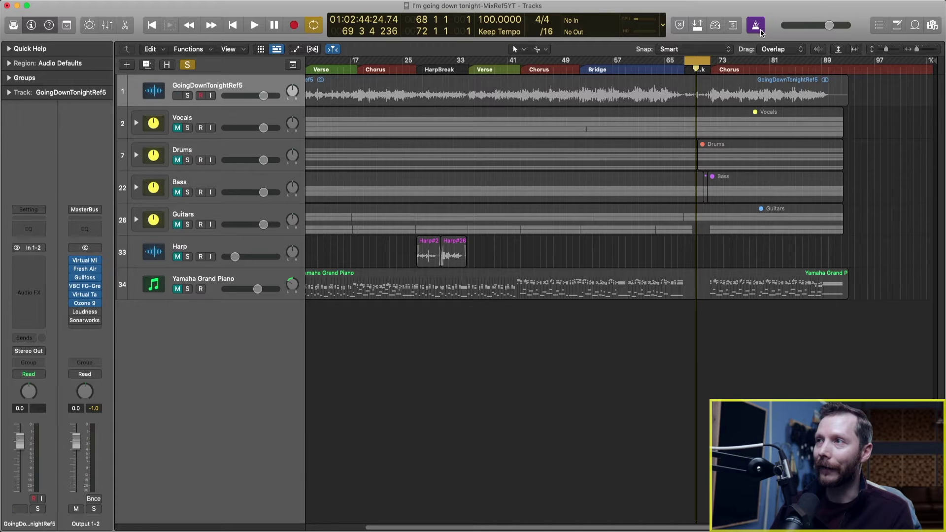
Step: Audition the click from bar 68 while toggling the reference track, leaving metronome options unchanged
{"action": "right_click", "coordinate": [760, 33]}
{"action": "key", "text": "ctrl+m"}
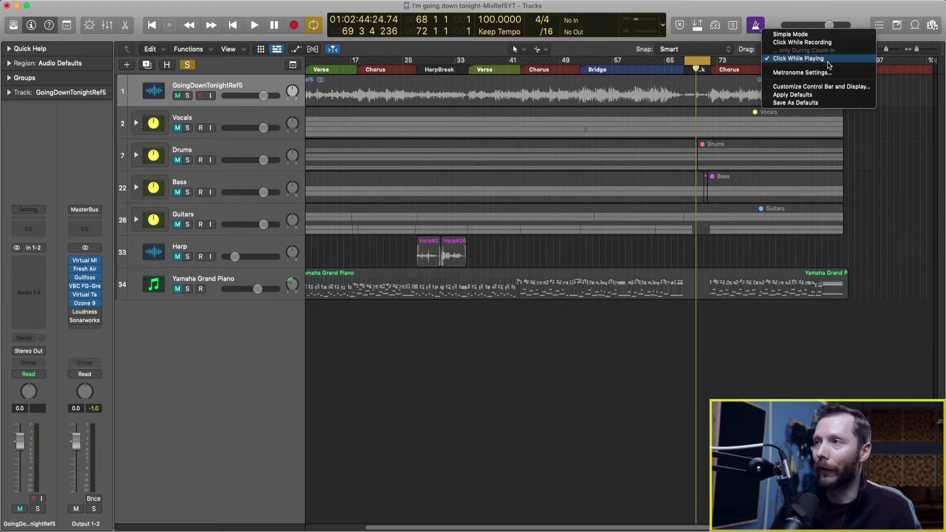
{"action": "key", "text": "ctrl+m"}
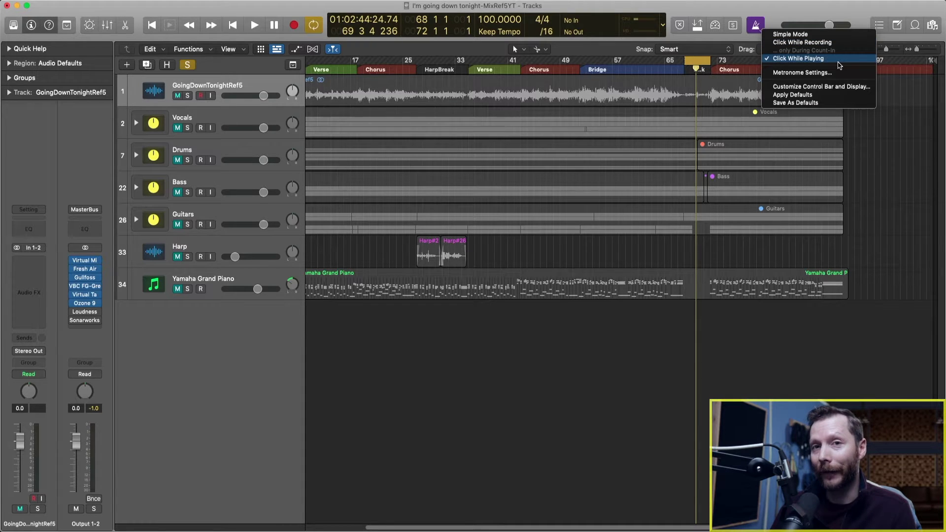
{"action": "left_click", "coordinate": [829, 16]}
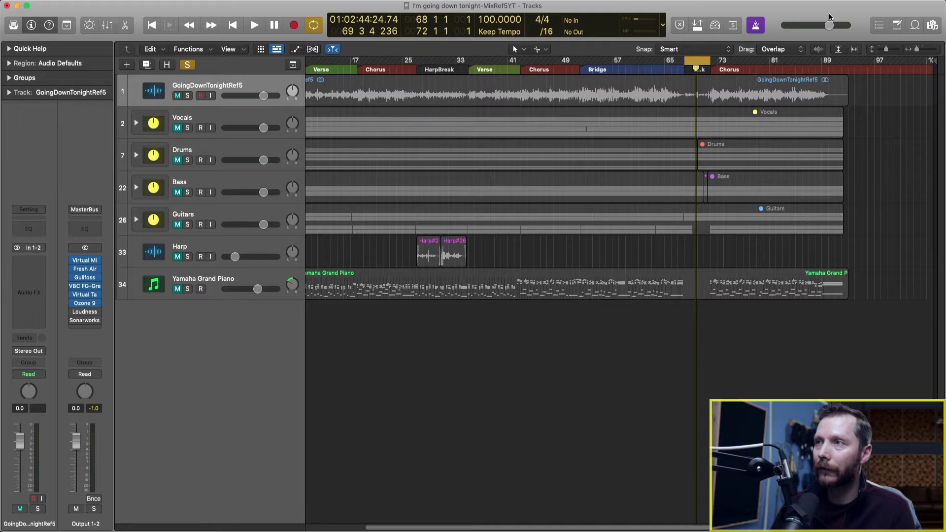
{"action": "key", "text": "space"}
{"action": "key", "text": "ctrl+m"}
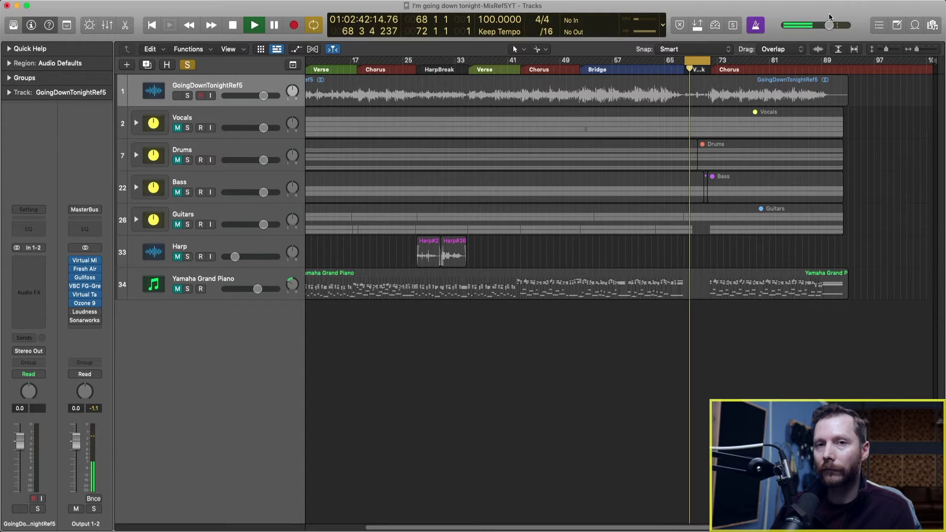
{"action": "key", "text": "space"}
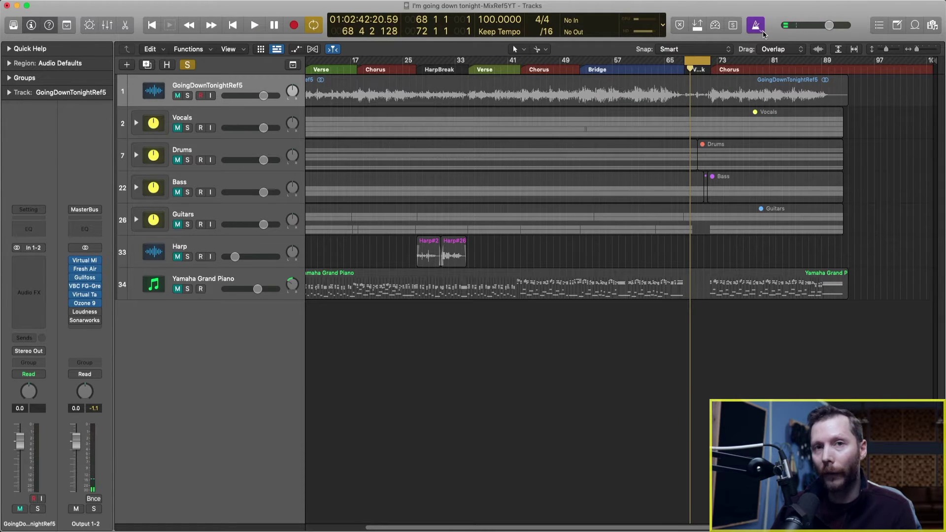
Step: Enable Click While Recording and disable Click While Playing in the metronome options
{"action": "left_click", "coordinate": [763, 34]}
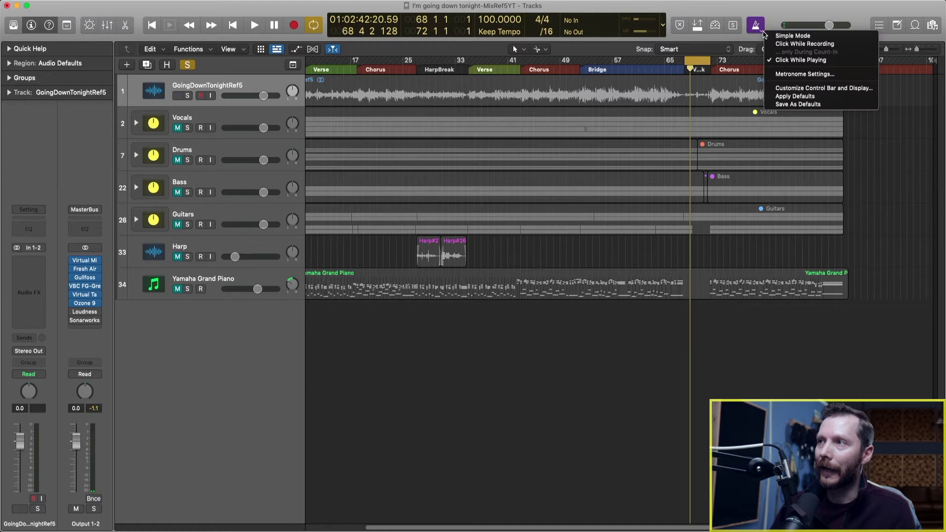
{"action": "left_click", "coordinate": [797, 44]}
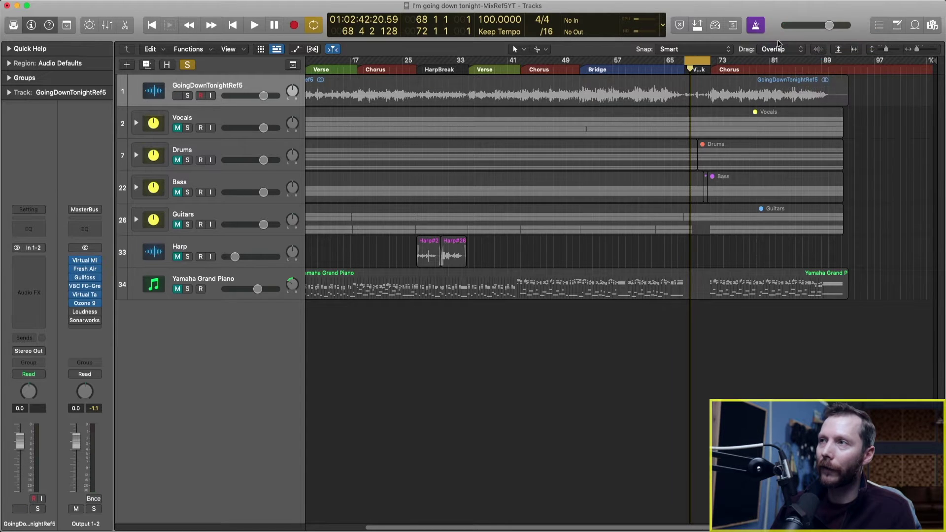
{"action": "left_click", "coordinate": [764, 32]}
{"action": "key", "text": "ctrl+m"}
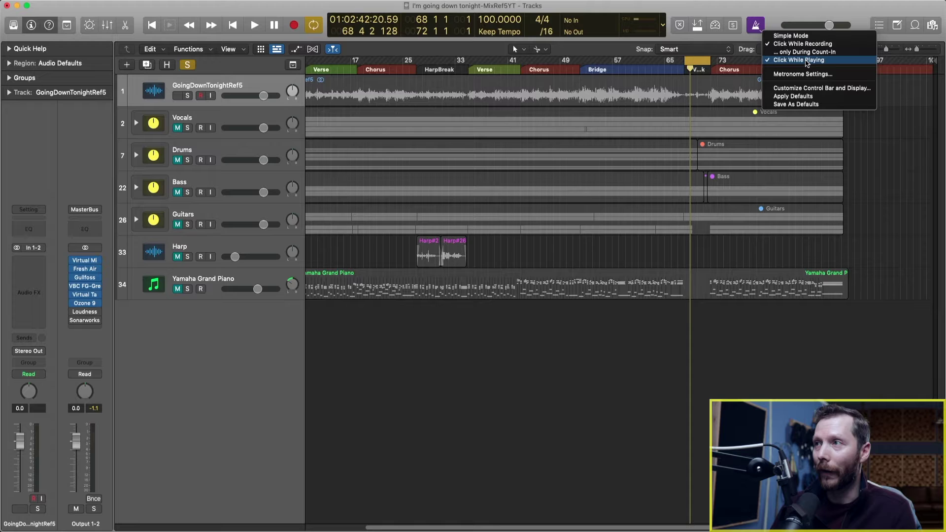
{"action": "left_click", "coordinate": [806, 61]}
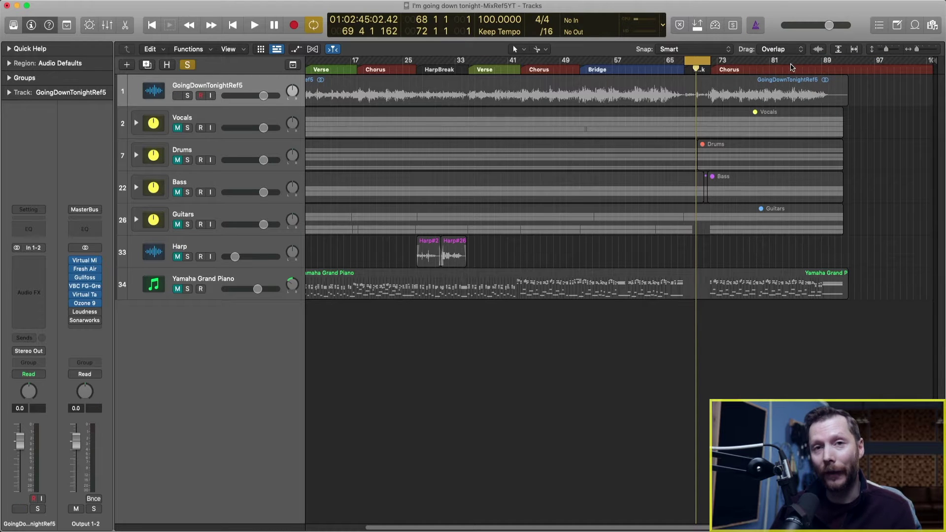
Step: Replay the passage from bar 68 while toggling the reference track's mute
{"action": "key", "text": "ctrl+m"}
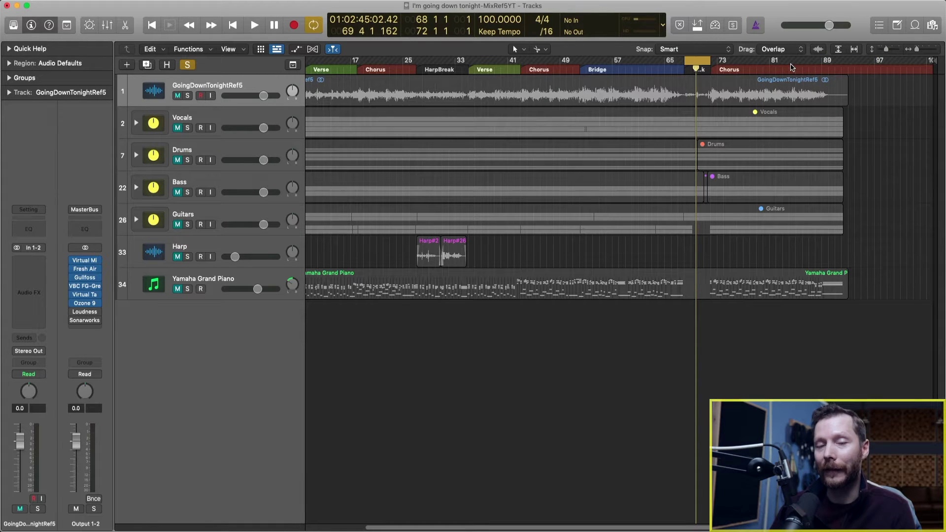
{"action": "key", "text": "comma"}
{"action": "key", "text": "comma"}
{"action": "key", "text": "space"}
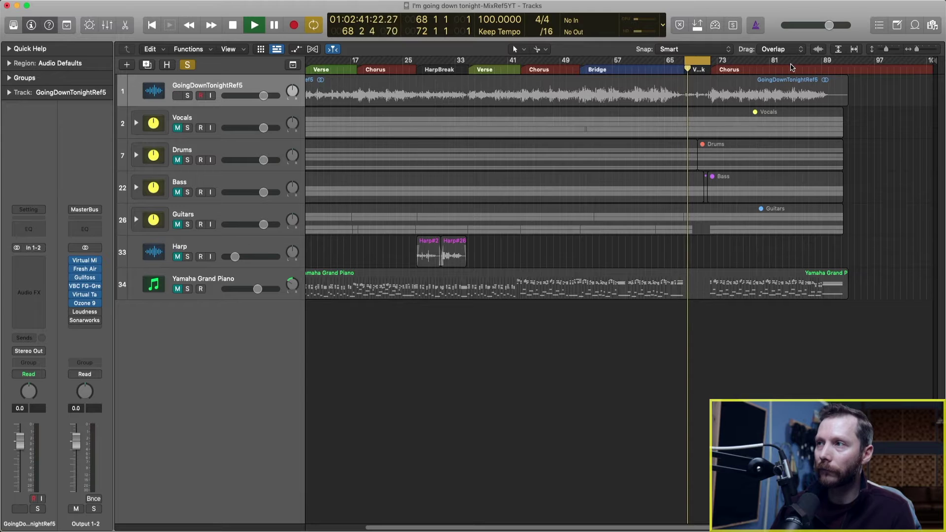
{"action": "key", "text": "space"}
{"action": "key", "text": "ctrl+m"}
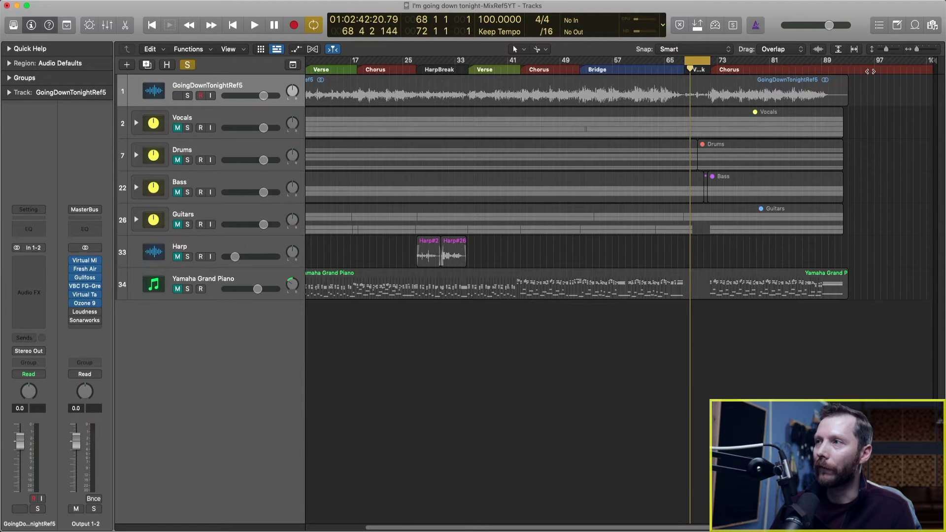
Step: Turn off cycle and play from bar 96 to audition the passage
{"action": "left_click", "coordinate": [867, 71]}
{"action": "key", "text": "c"}
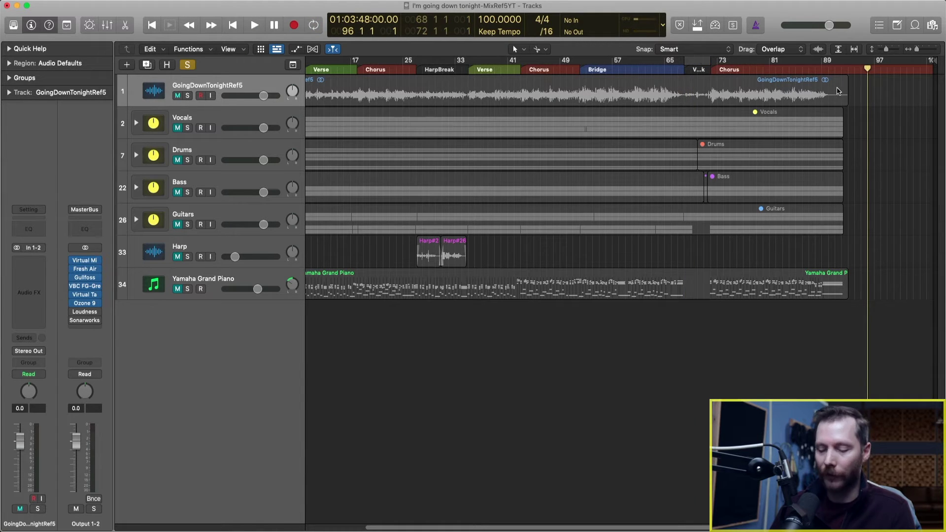
{"action": "key", "text": "ctrl+m"}
{"action": "key", "text": "space"}
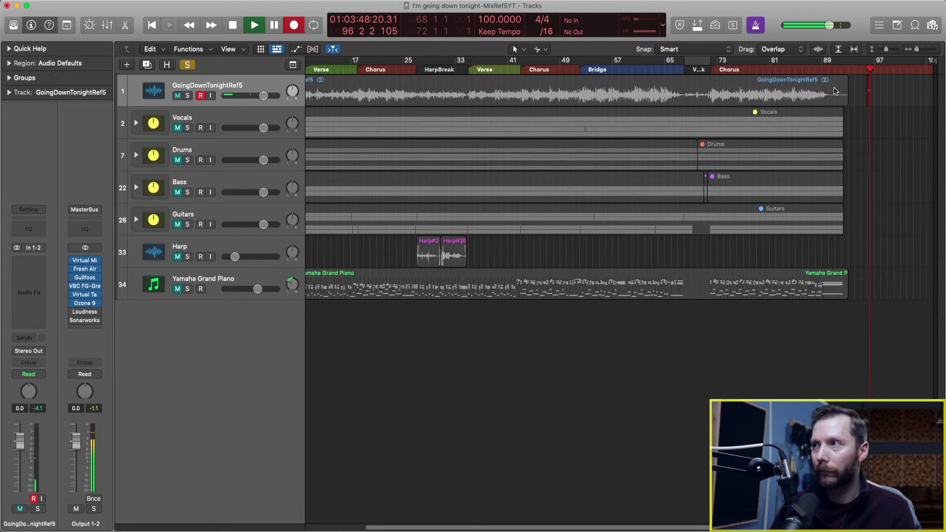
{"action": "key", "text": "space"}
{"action": "key", "text": "ctrl+m"}
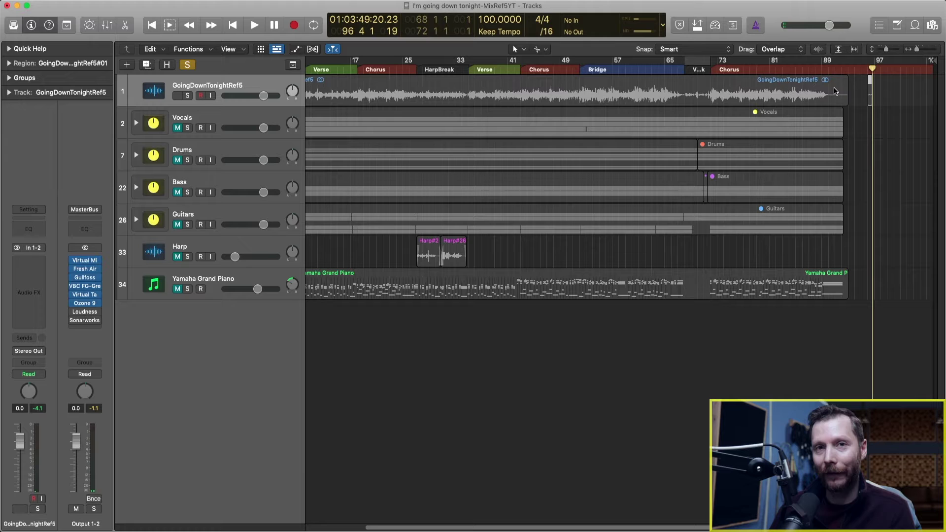
Step: Compare the reference track on and off, deselect its region, and leave it muted
{"action": "key", "text": "ctrl+m"}
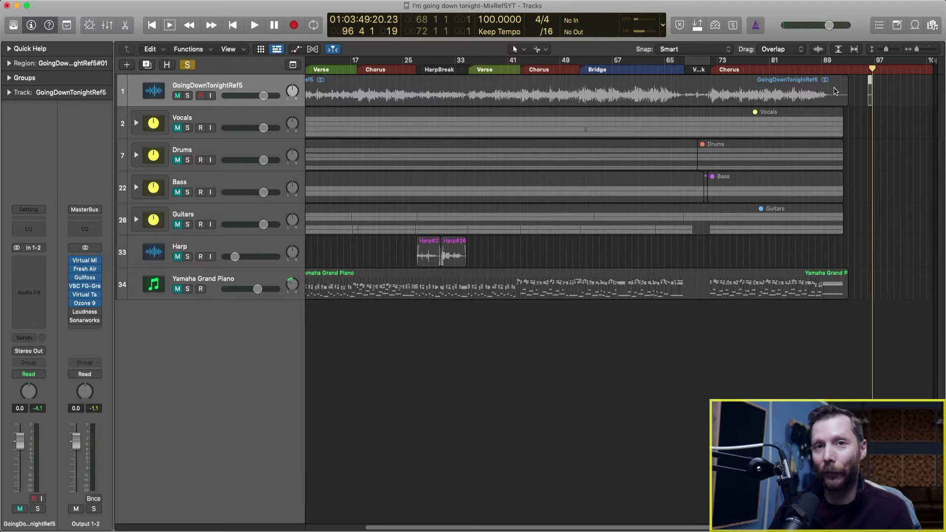
{"action": "key", "text": "ctrl+m"}
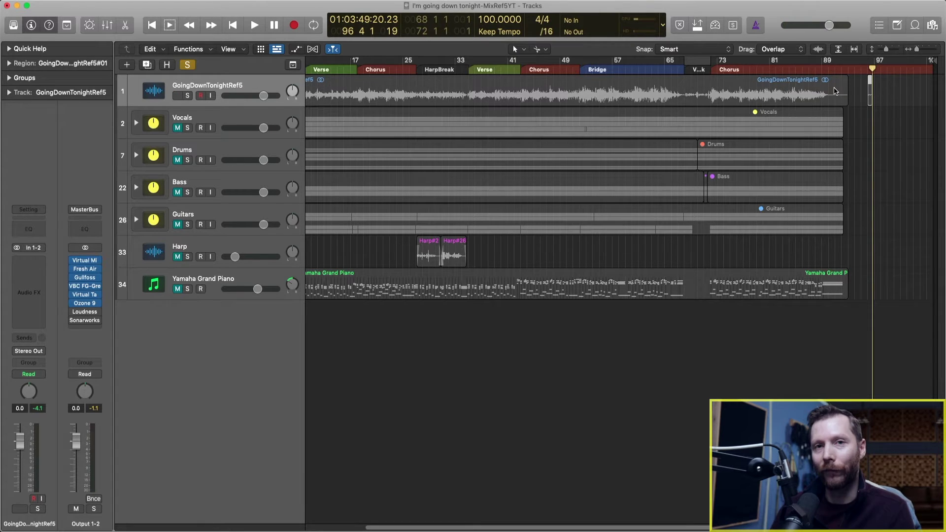
{"action": "key", "text": "ctrl+m"}
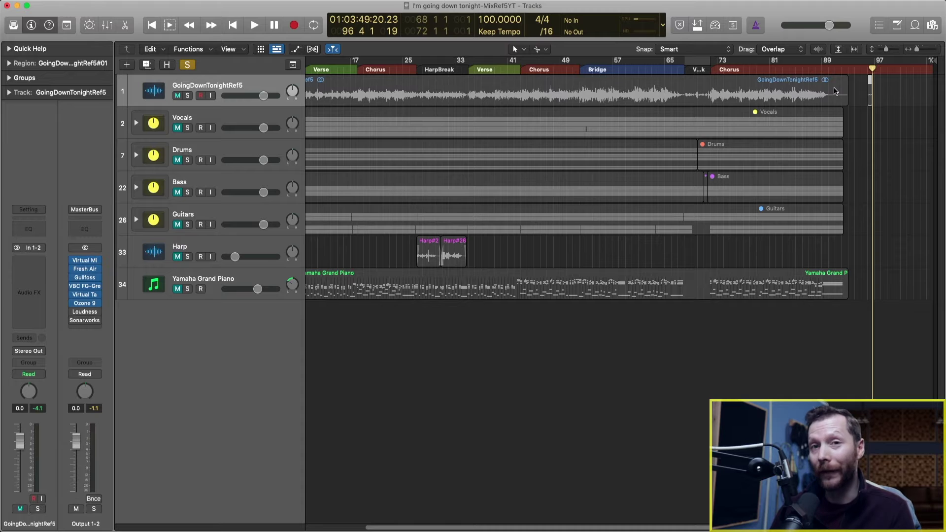
{"action": "key", "text": "ctrl+m"}
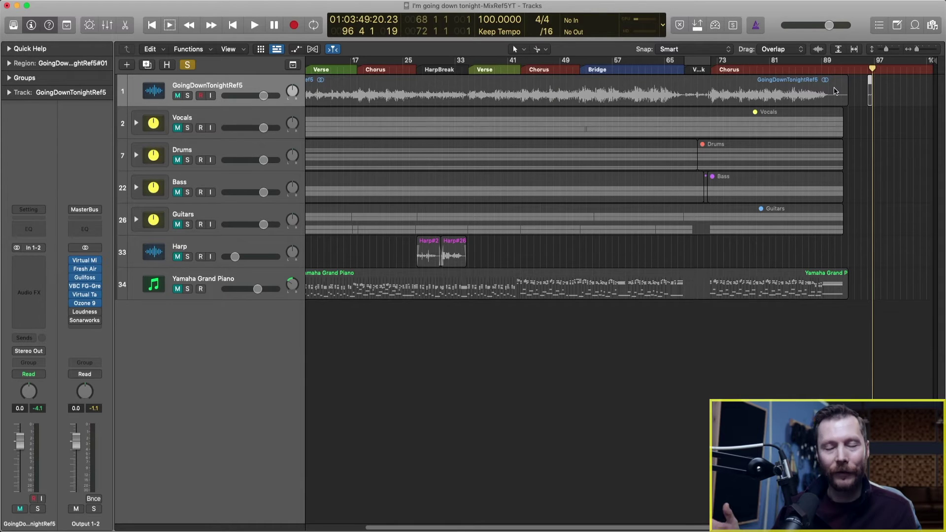
{"action": "key", "text": "ctrl+m"}
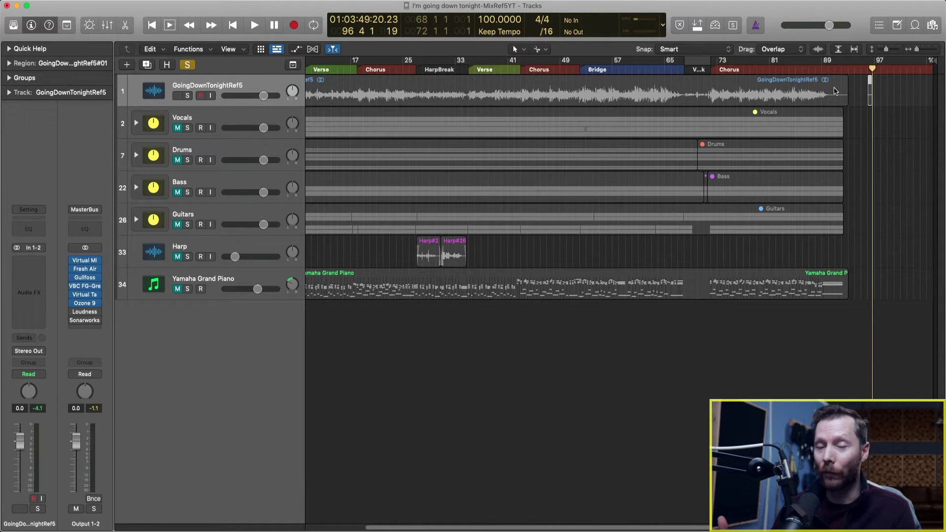
{"action": "key", "text": "ctrl+m"}
{"action": "key", "text": "ctrl+m"}
{"action": "key", "text": "ctrl+m"}
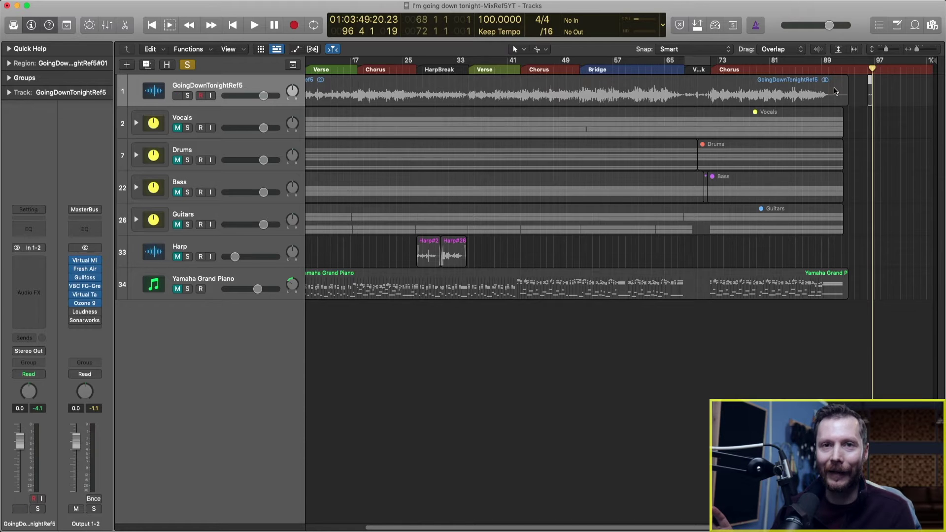
{"action": "key", "text": "ctrl+m"}
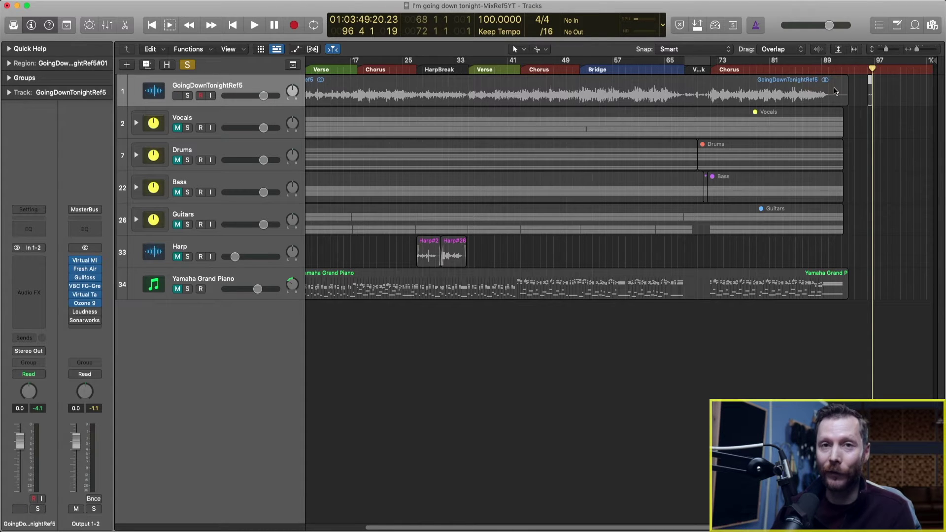
{"action": "left_click", "coordinate": [871, 95]}
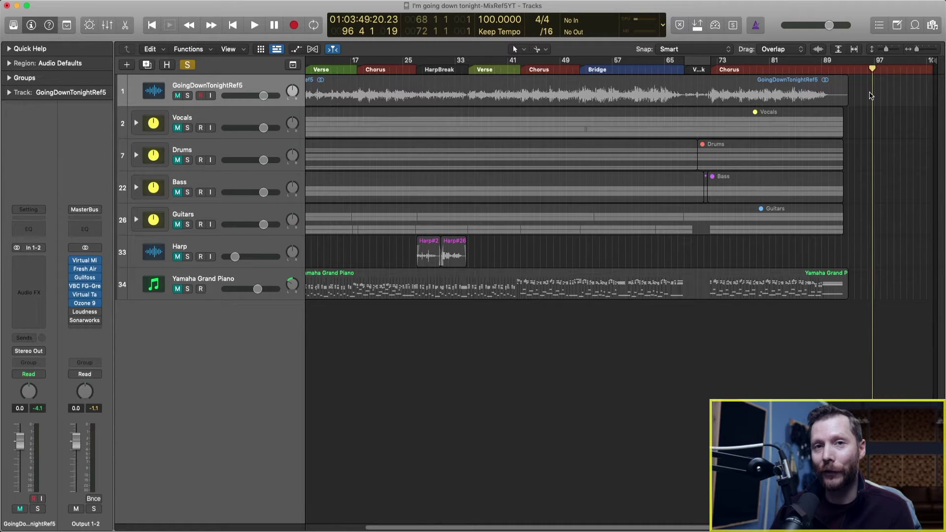
{"action": "key", "text": "ctrl+m"}
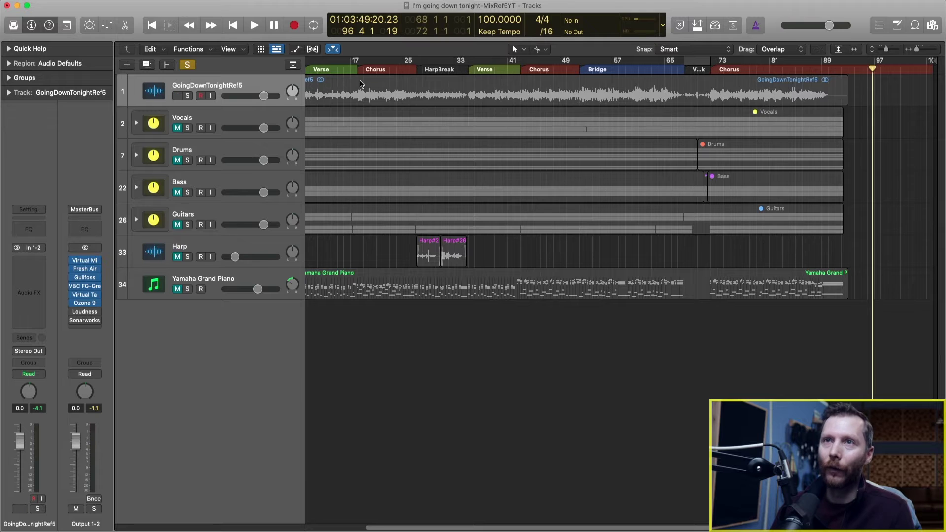
Step: Unmute the reference track and check the Record menu options without changing them
{"action": "key", "text": "ctrl+m"}
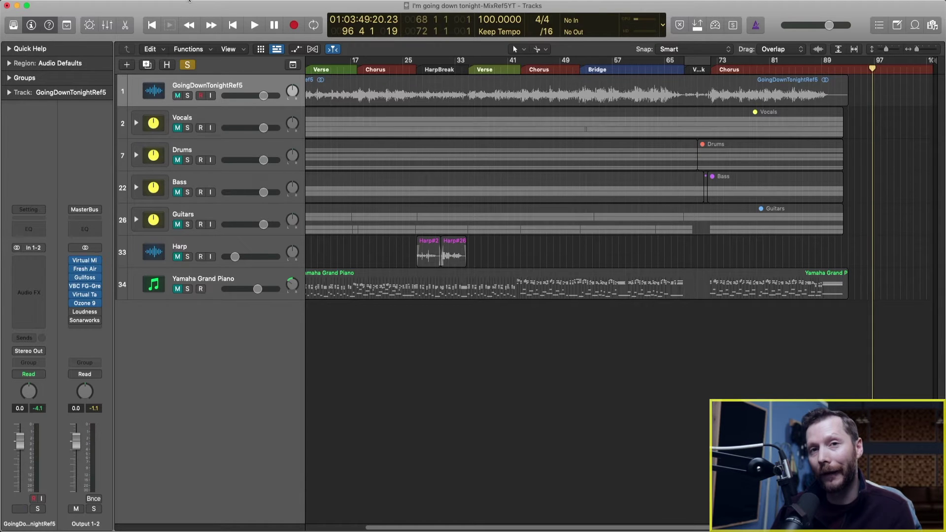
{"action": "left_click", "coordinate": [188, 1]}
{"action": "mouse_move", "coordinate": [189, 8]}
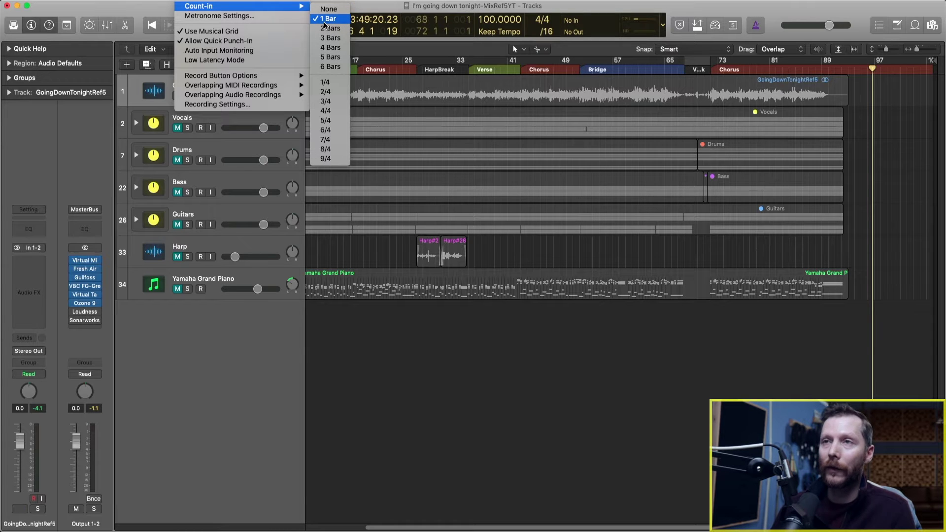
{"action": "left_click", "coordinate": [574, 34]}
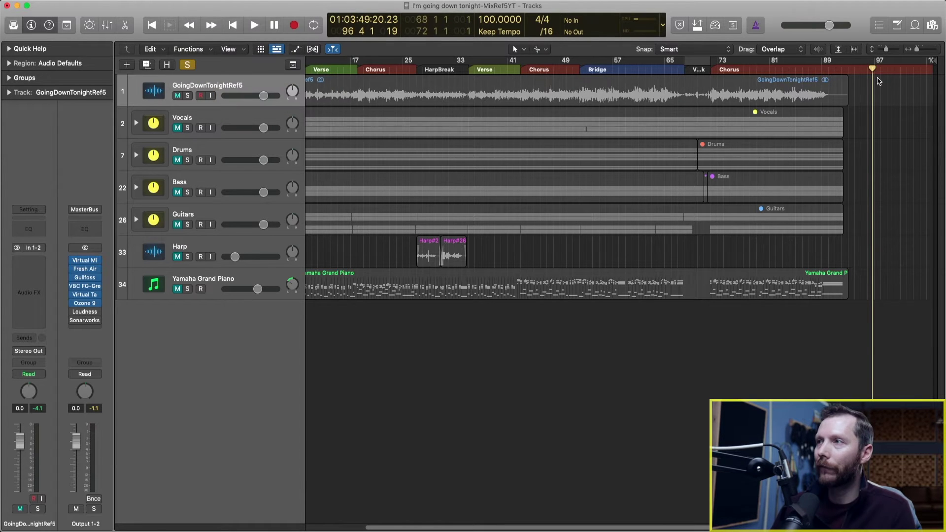
Step: Zoom in on bars 93–102, record a test take at bar 97, then delete it
{"action": "left_click", "coordinate": [873, 70]}
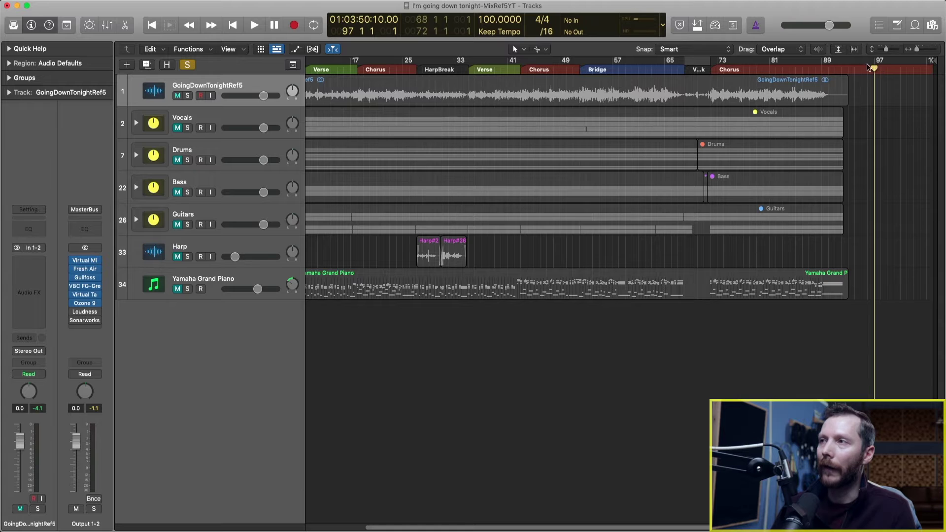
{"action": "left_click_drag", "start_coordinate": [914, 129], "coordinate": [842, 66]}
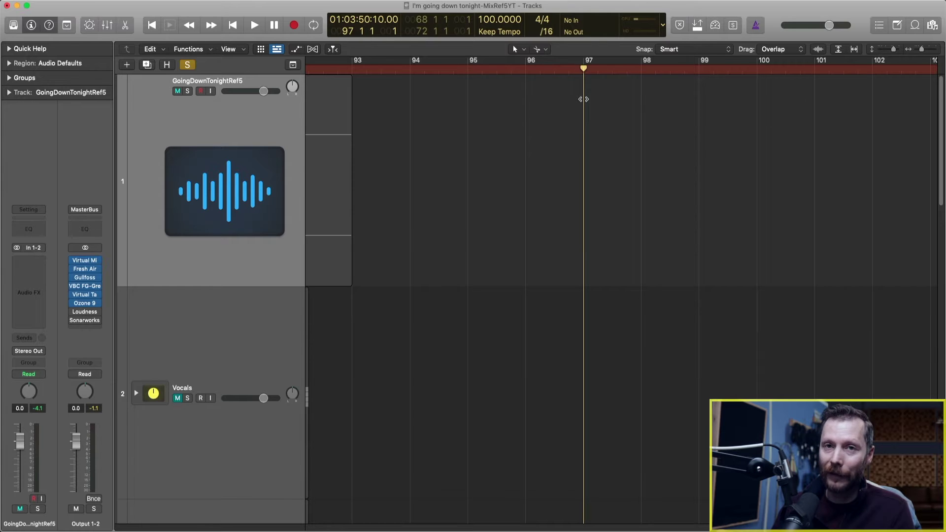
{"action": "key", "text": "ctrl+m"}
{"action": "key", "text": "ctrl+m"}
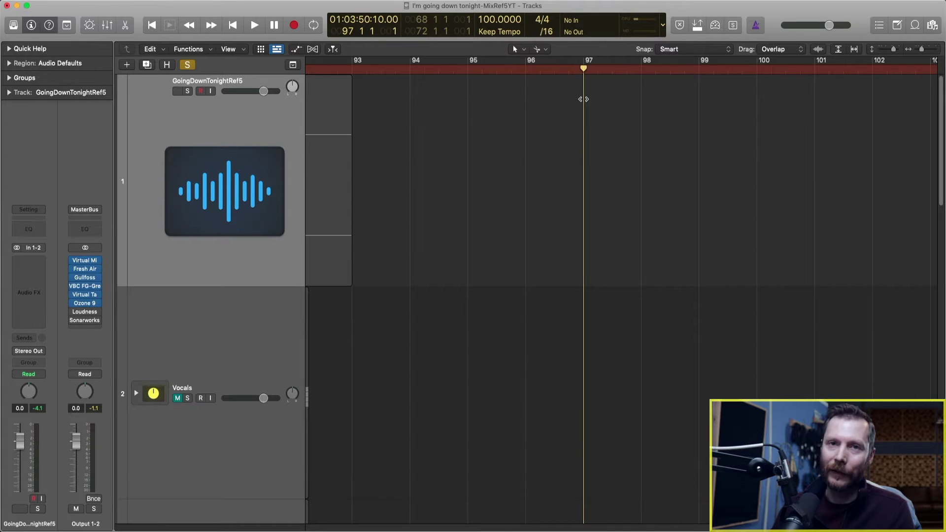
{"action": "key", "text": "r"}
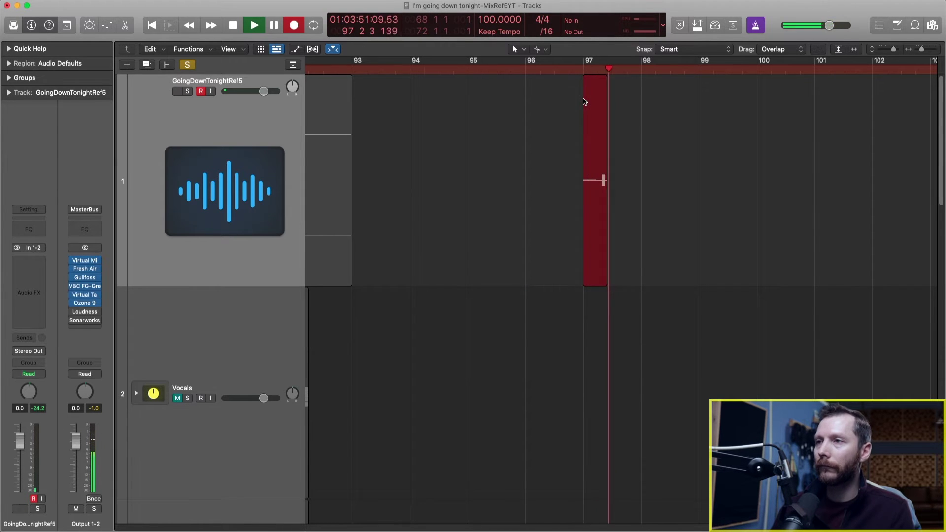
{"action": "key", "text": "space"}
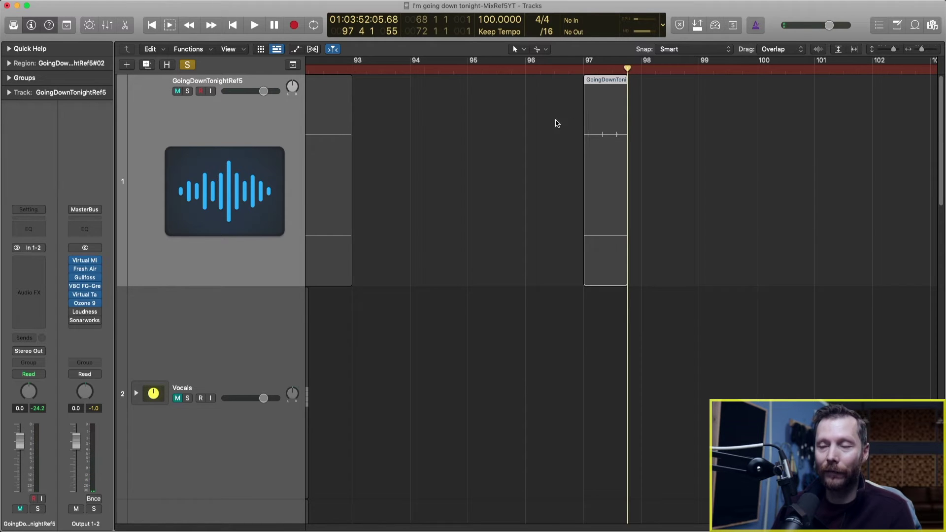
{"action": "key", "text": "Delete"}
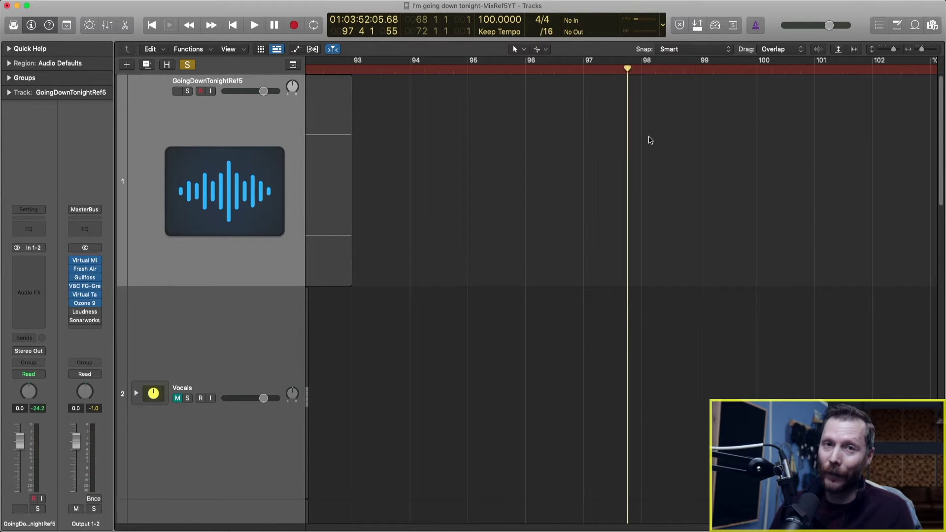
Step: Enable Click While Playing from the metronome button's options menu
{"action": "right_click", "coordinate": [761, 32]}
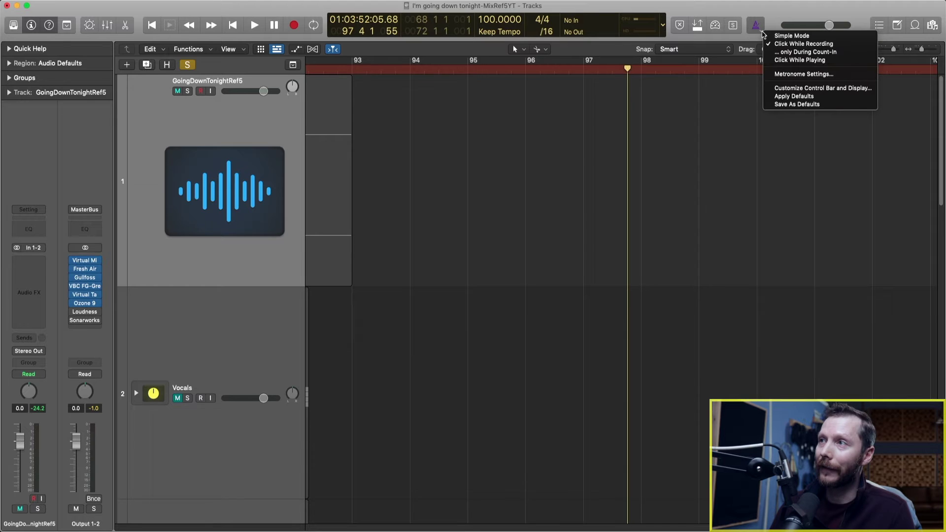
{"action": "left_click", "coordinate": [816, 52]}
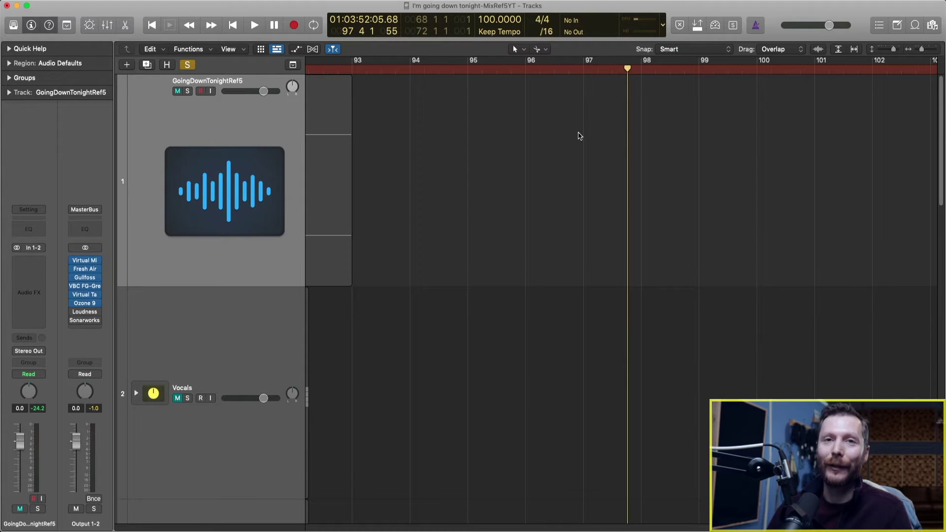
Step: Cycle bars 68–72, turn the metronome on, and play the loop to hear the click
{"action": "key", "text": "c"}
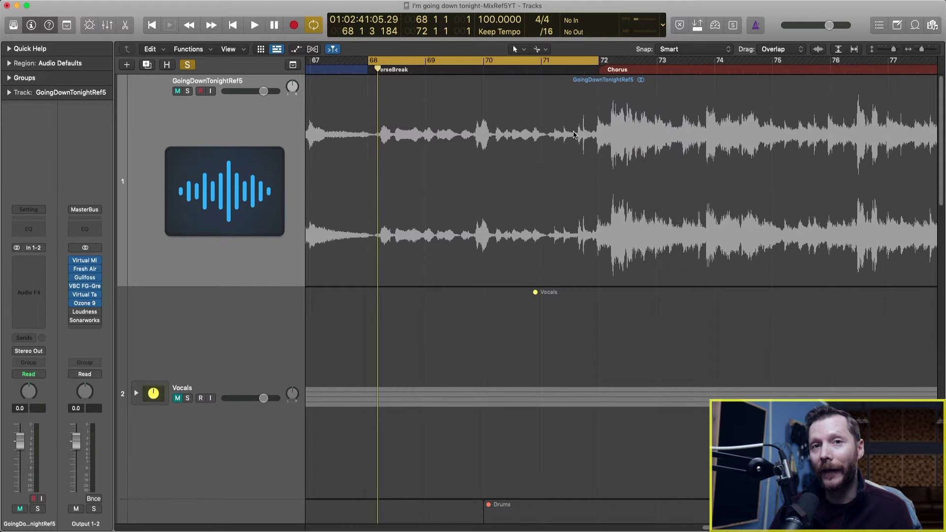
{"action": "left_click", "coordinate": [759, 28]}
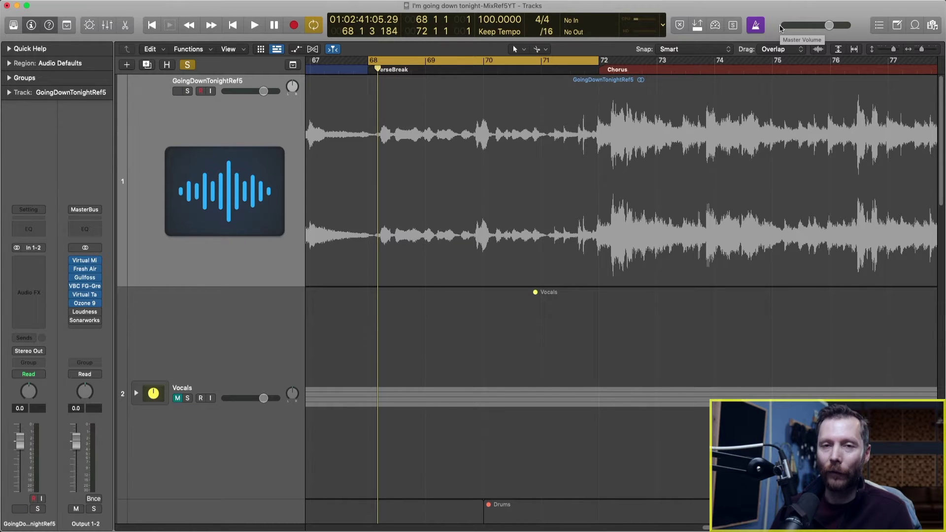
{"action": "key", "text": "space"}
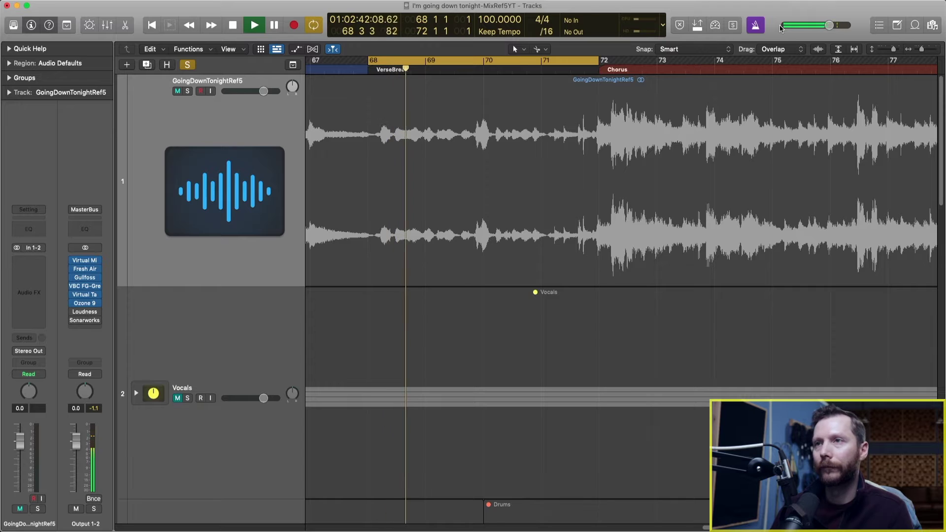
{"action": "key", "text": "space"}
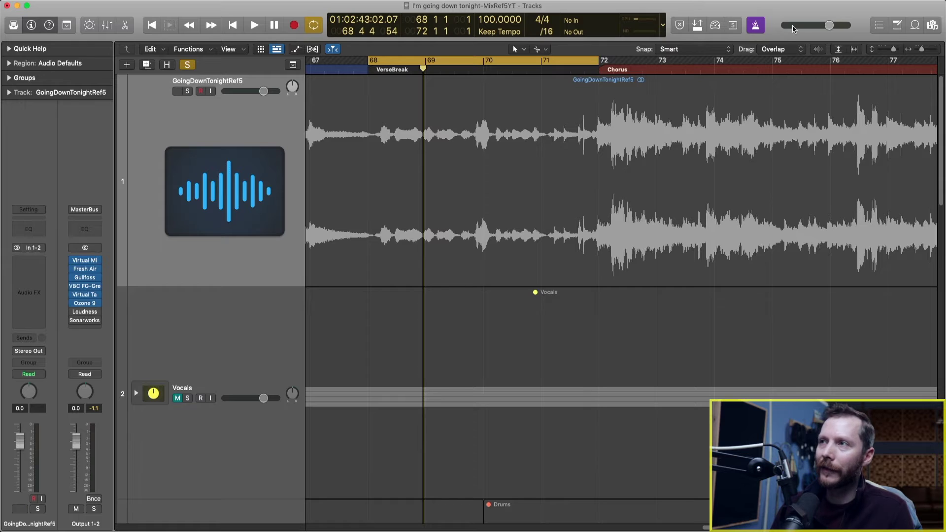
Step: Open Metronome Settings from the metronome menu, close it, then reopen it via Project Settings
{"action": "right_click", "coordinate": [760, 33]}
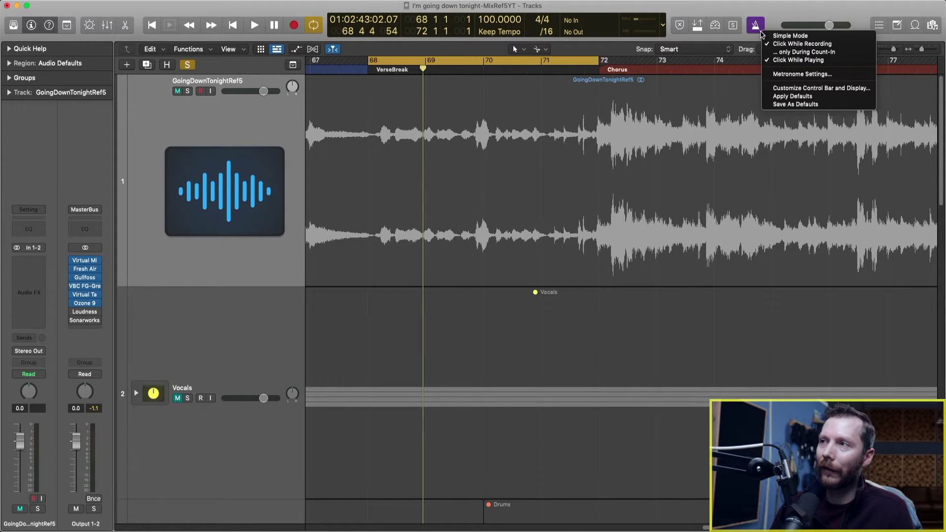
{"action": "left_click", "coordinate": [803, 73]}
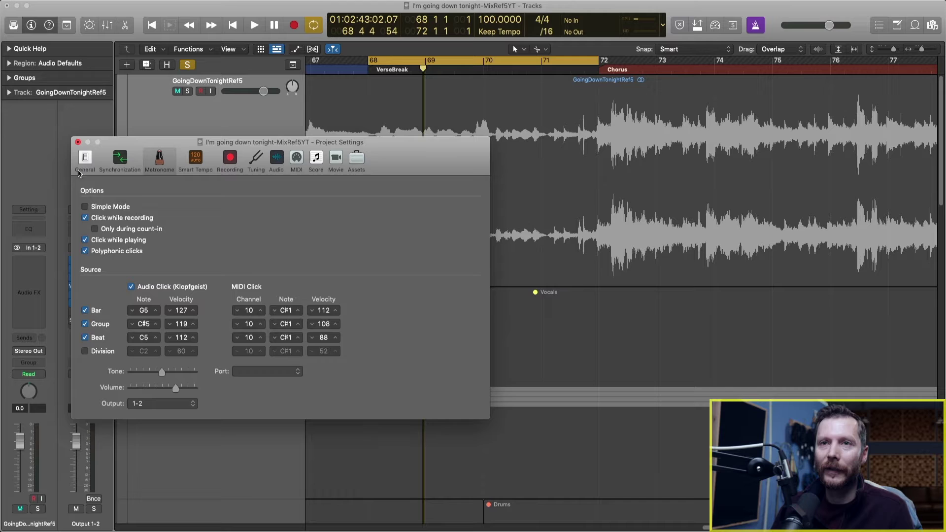
{"action": "left_click", "coordinate": [78, 142]}
{"action": "left_click", "coordinate": [81, 1]}
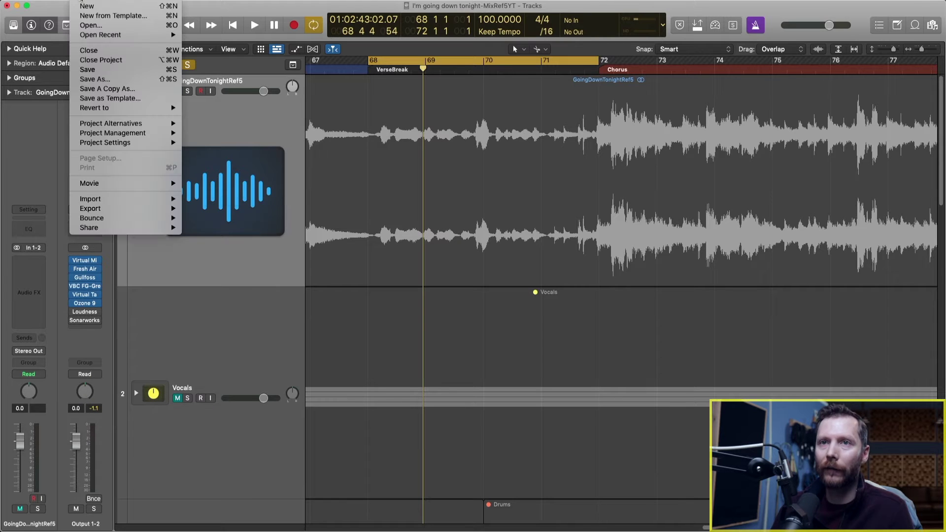
{"action": "mouse_move", "coordinate": [116, 146]}
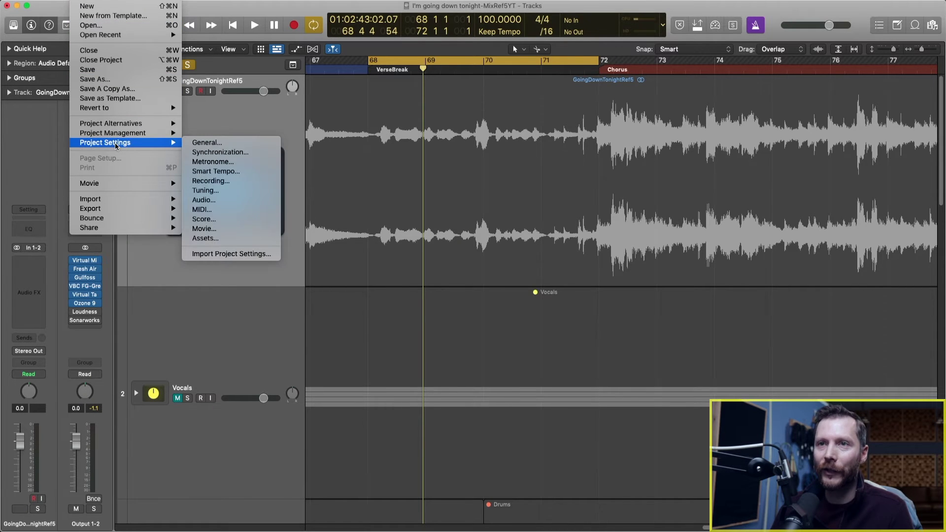
{"action": "left_click", "coordinate": [251, 167]}
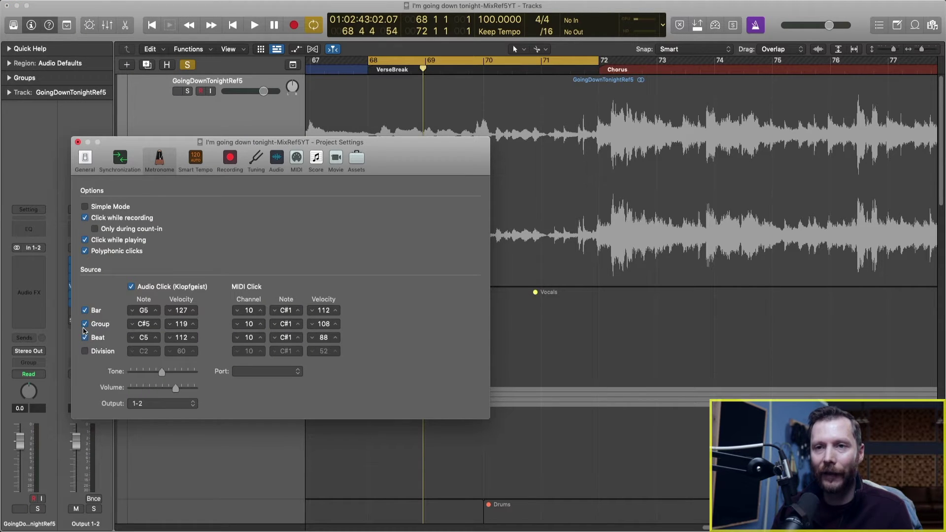
Step: Turn off the Group and Beat clicks and audition the bar-only click
{"action": "left_click", "coordinate": [85, 324]}
{"action": "left_click", "coordinate": [84, 337]}
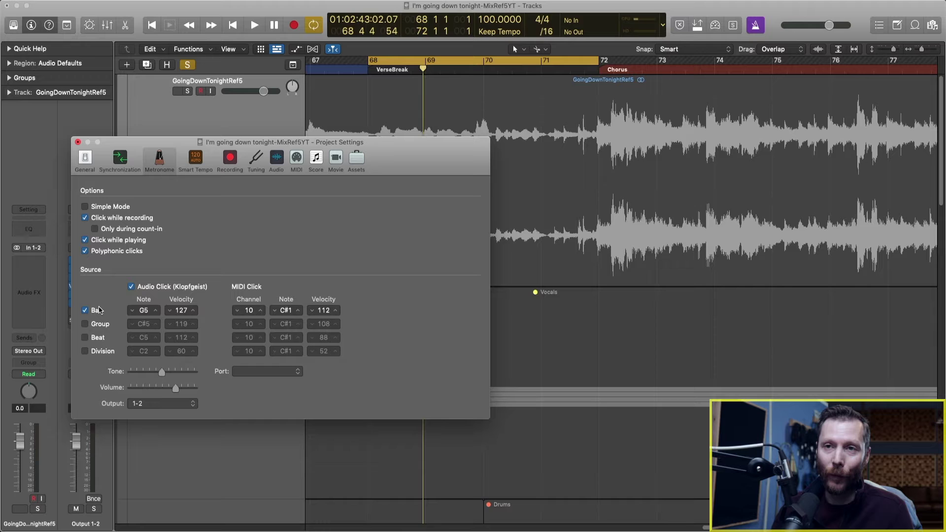
{"action": "key", "text": "space"}
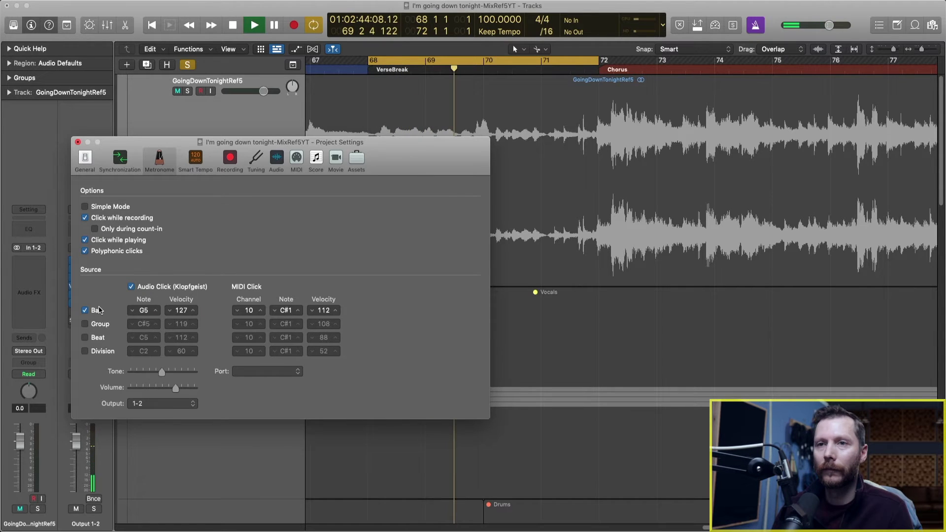
{"action": "key", "text": "space"}
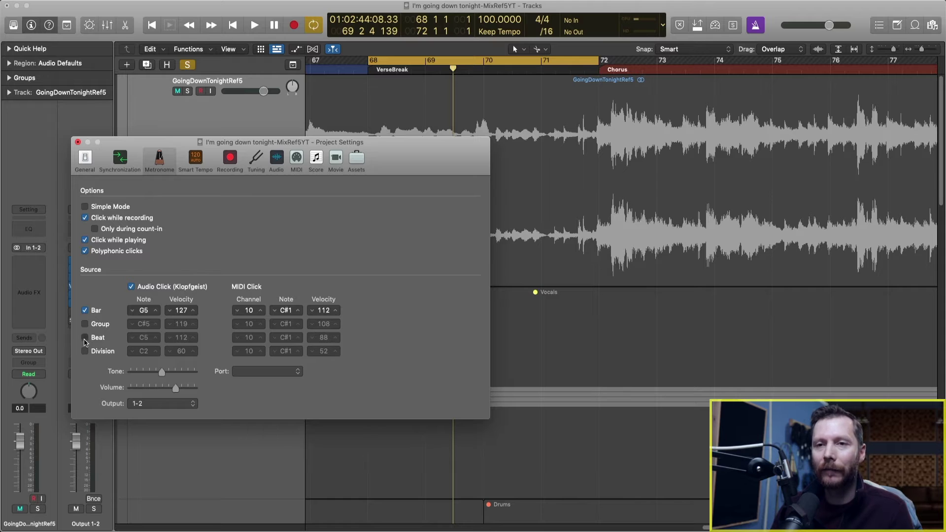
Step: Re-enable Beat clicks, turn off Bar clicks, and audition the verse break with beats only
{"action": "left_click", "coordinate": [85, 340]}
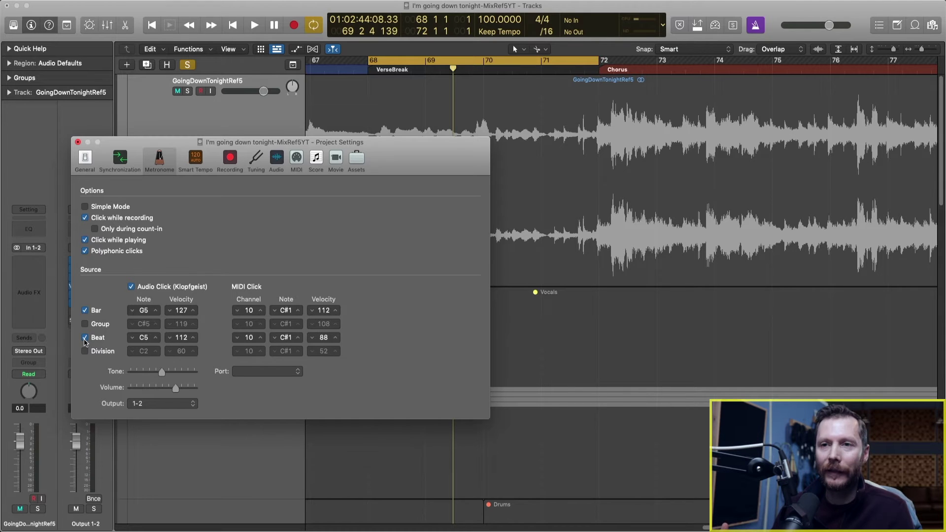
{"action": "key", "text": "space"}
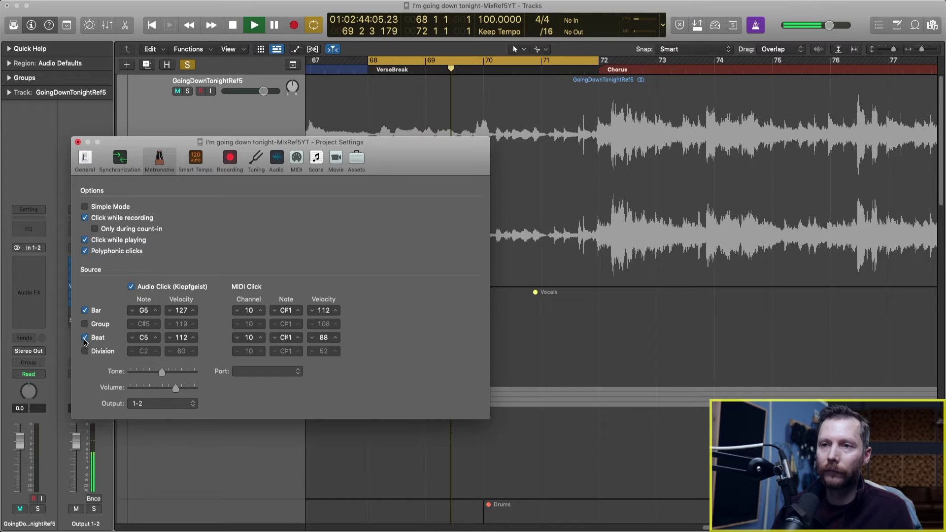
{"action": "key", "text": "space"}
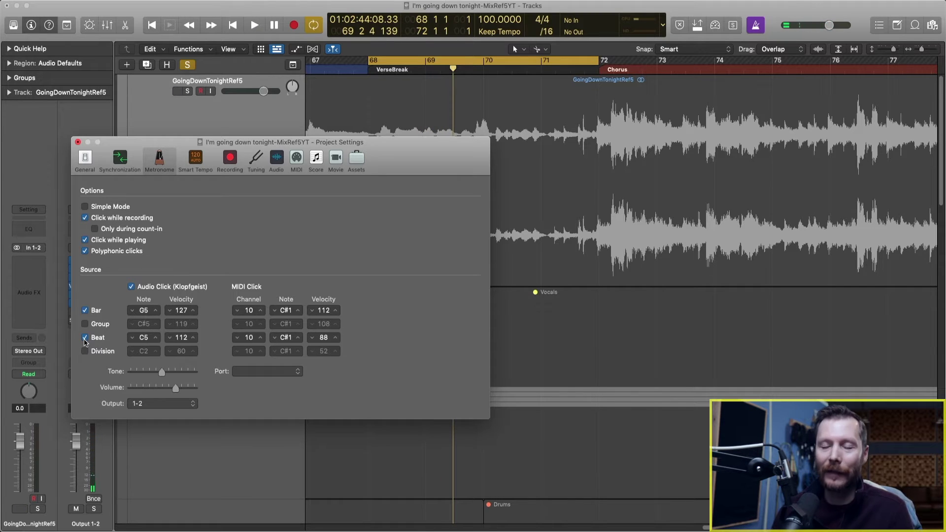
{"action": "left_click", "coordinate": [85, 312]}
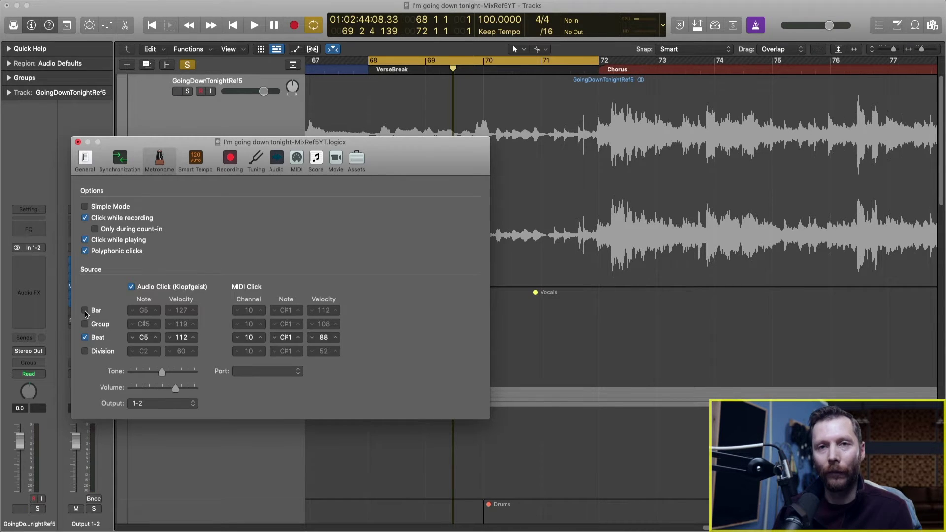
{"action": "key", "text": "space"}
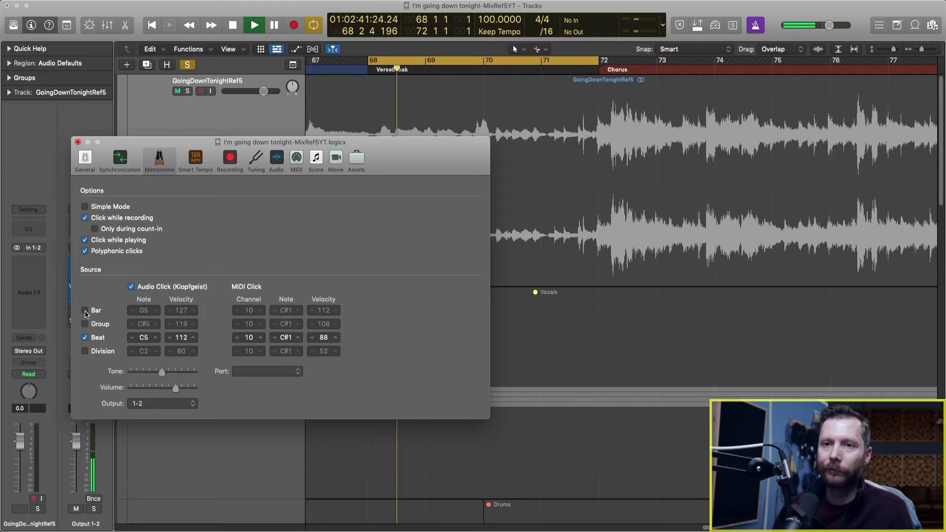
{"action": "key", "text": "space"}
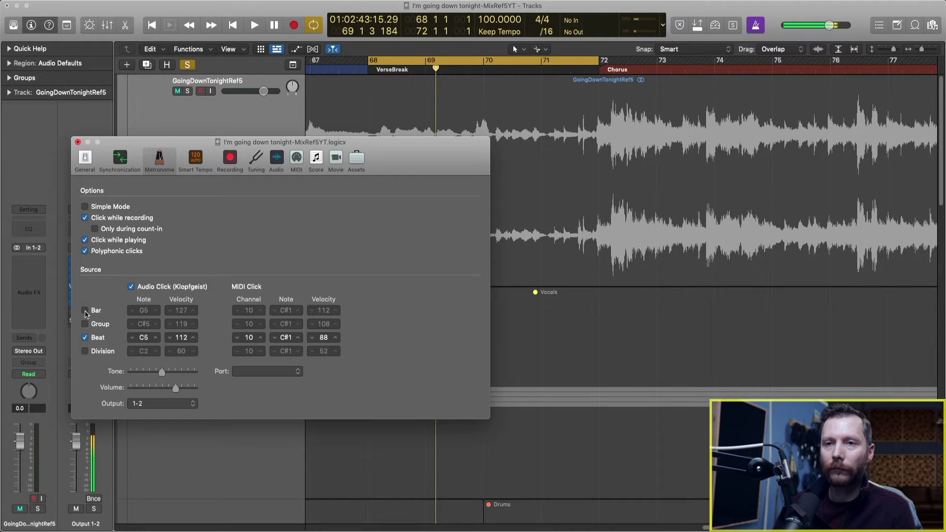
Step: Turn Bar clicks back on, add Division clicks, and audition the verse break
{"action": "left_click", "coordinate": [85, 310]}
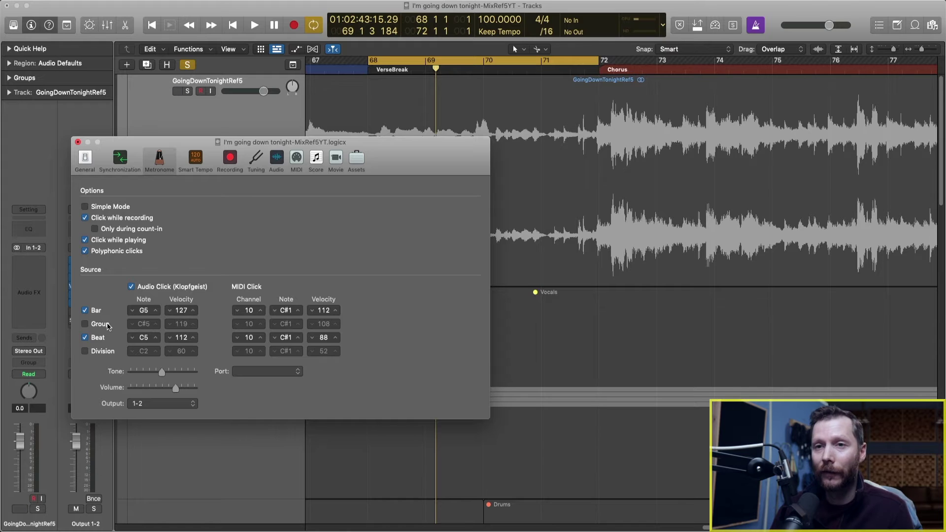
{"action": "left_click", "coordinate": [86, 351]}
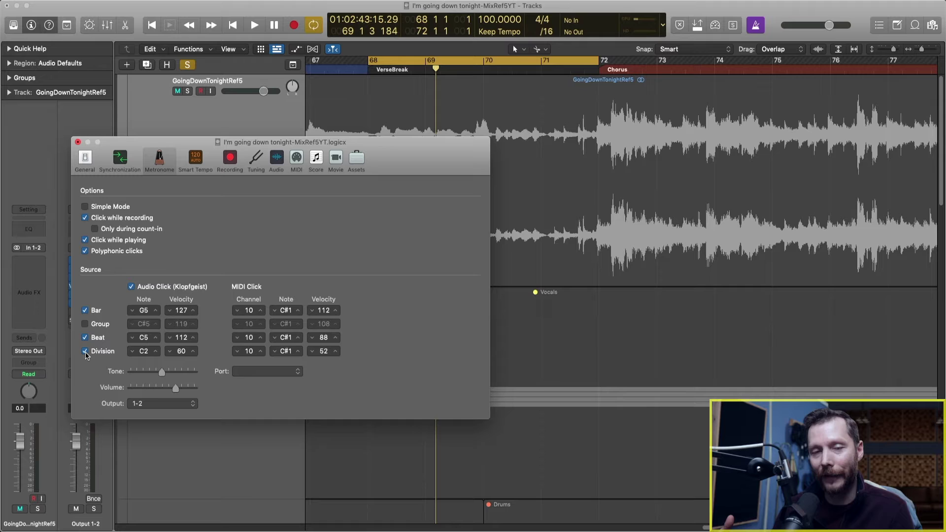
{"action": "key", "text": "space"}
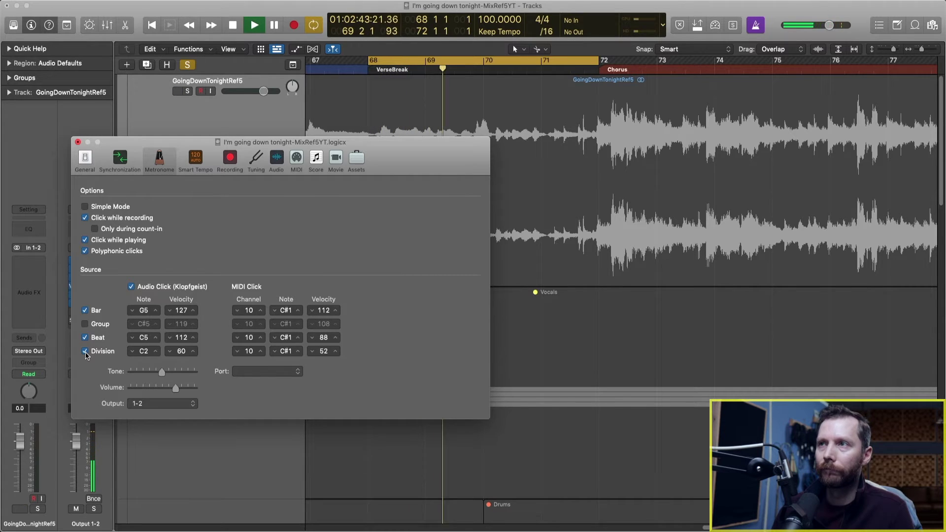
{"action": "key", "text": "space"}
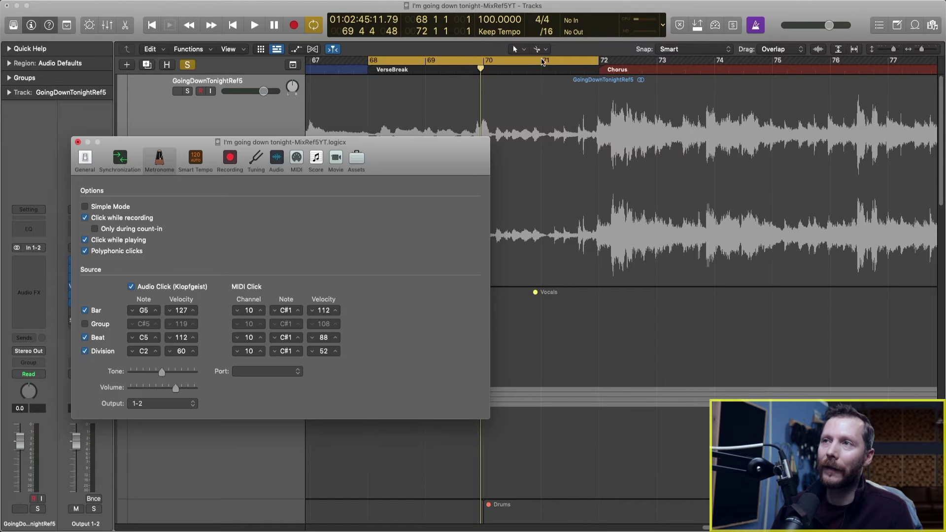
Step: Try the /8 division during playback, then set the division back to /16
{"action": "left_click", "coordinate": [548, 35]}
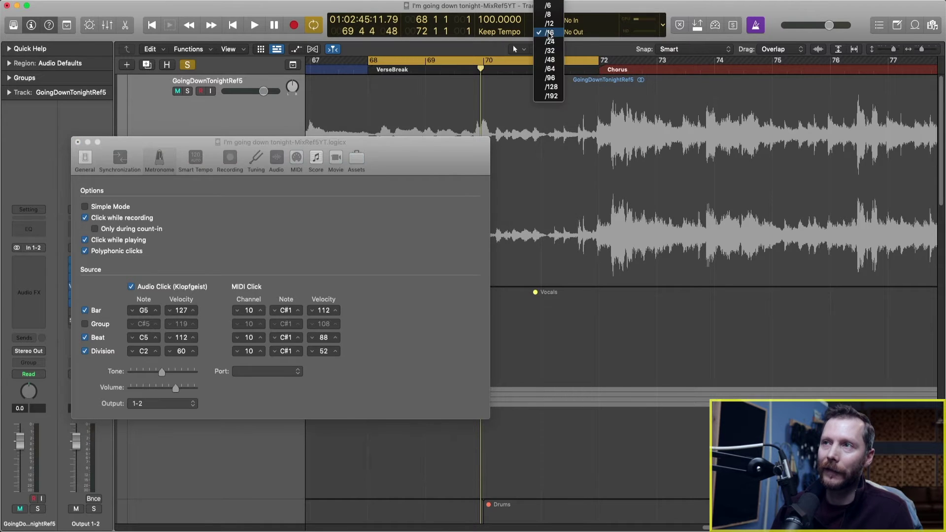
{"action": "left_click", "coordinate": [548, 16]}
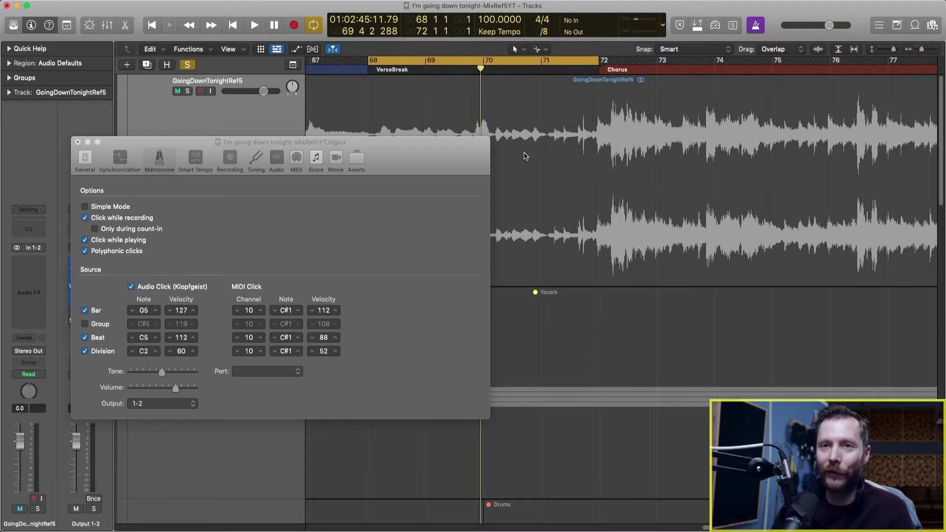
{"action": "key", "text": "space"}
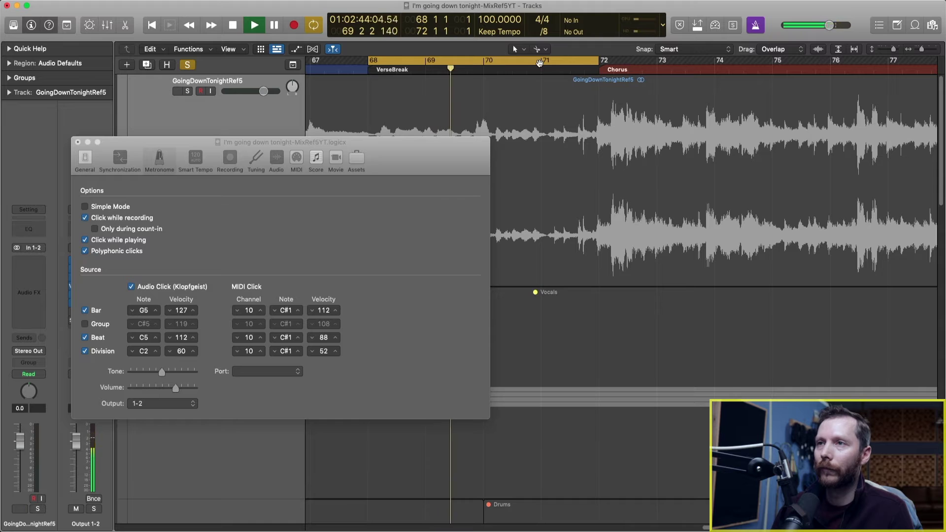
{"action": "left_click", "coordinate": [543, 31]}
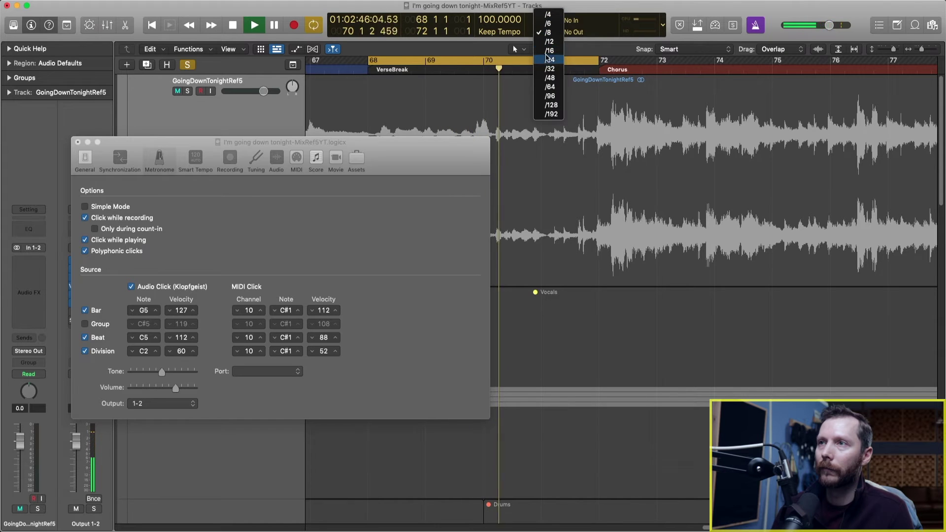
{"action": "left_click", "coordinate": [548, 51]}
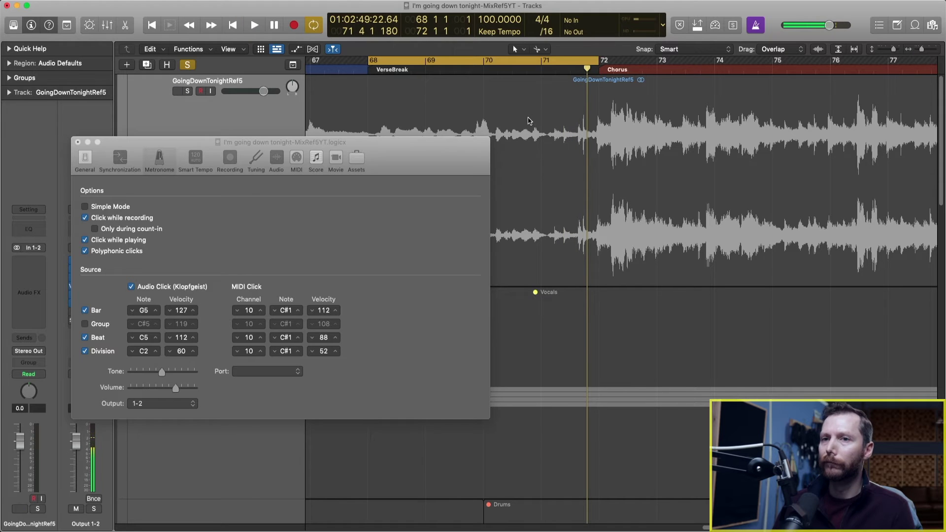
Step: Enable Group clicks and close the Metronome settings window
{"action": "left_click", "coordinate": [94, 328]}
{"action": "left_click", "coordinate": [85, 325]}
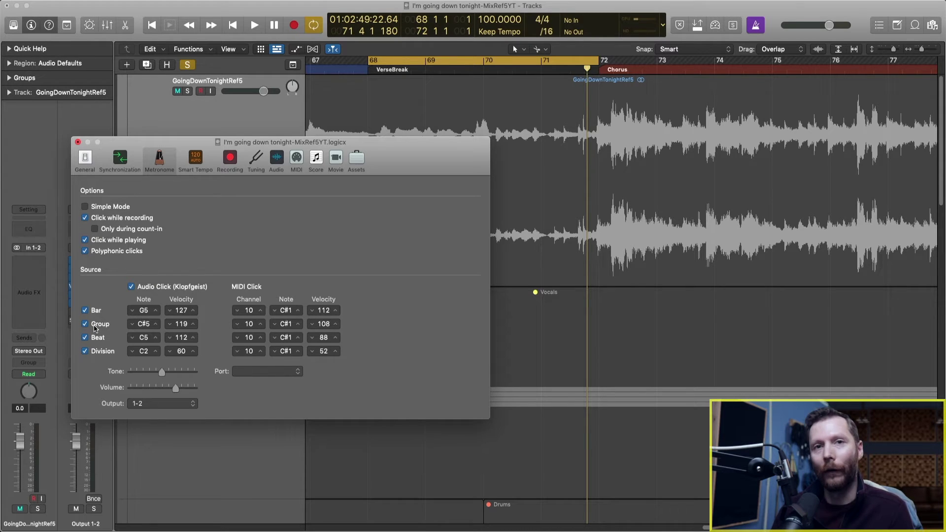
{"action": "key", "text": "super+w"}
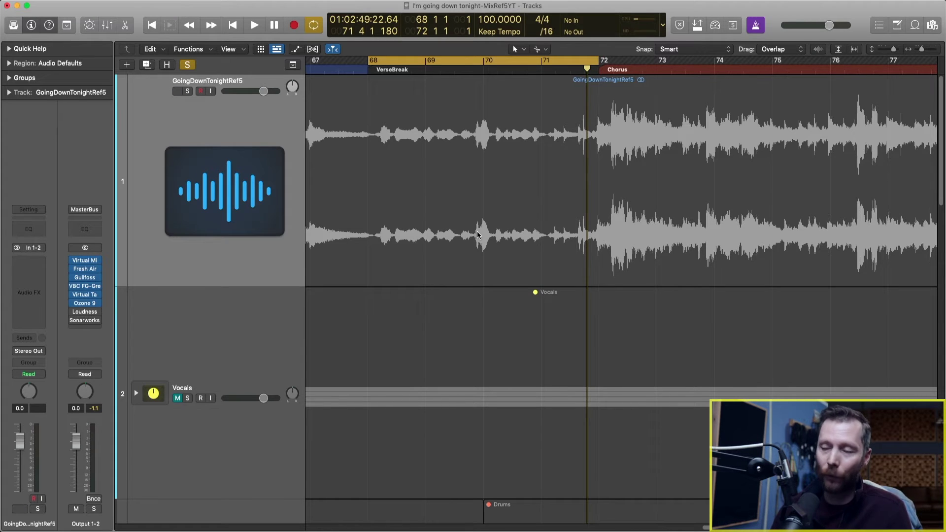
Step: Open the Mixer with X, show All channel strips, and scroll to the Klopfgeist Click strip
{"action": "key", "text": "x"}
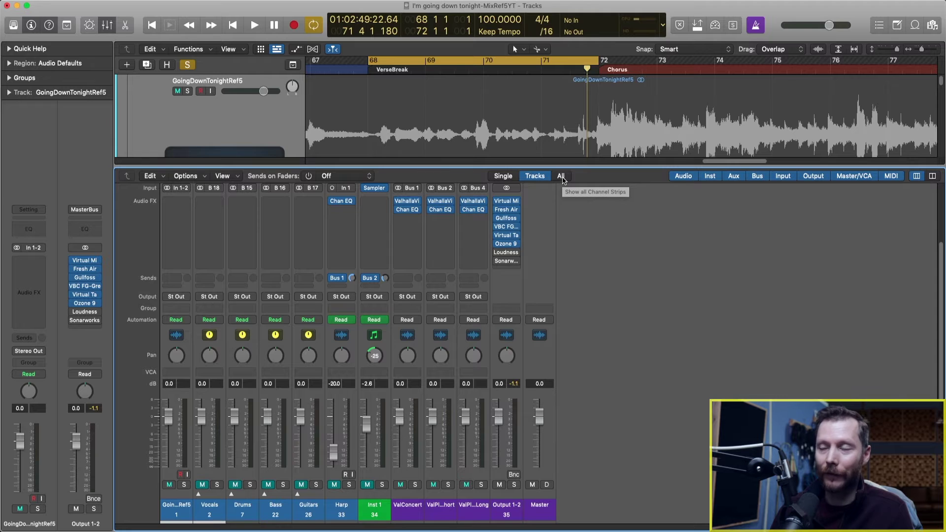
{"action": "left_click", "coordinate": [561, 177]}
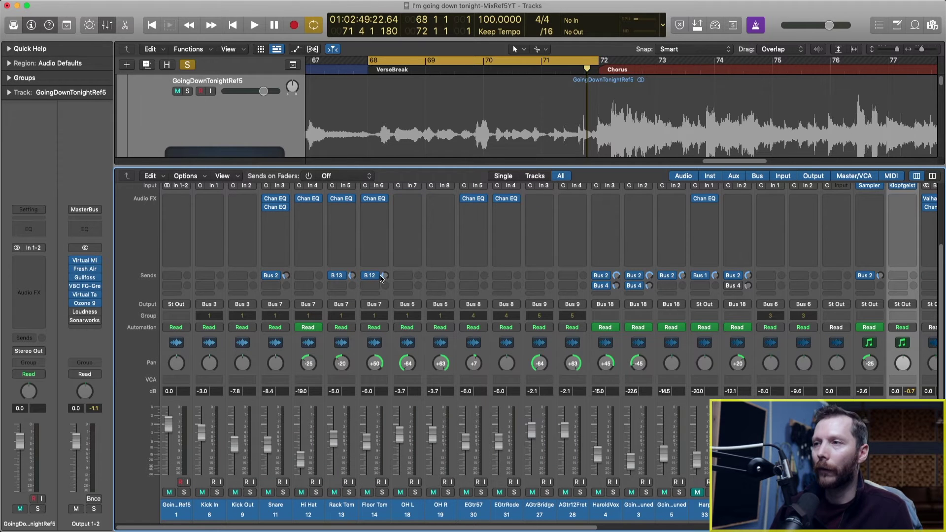
{"action": "scroll", "coordinate": [381, 278], "scroll_direction": "right", "scroll_amount": 10}
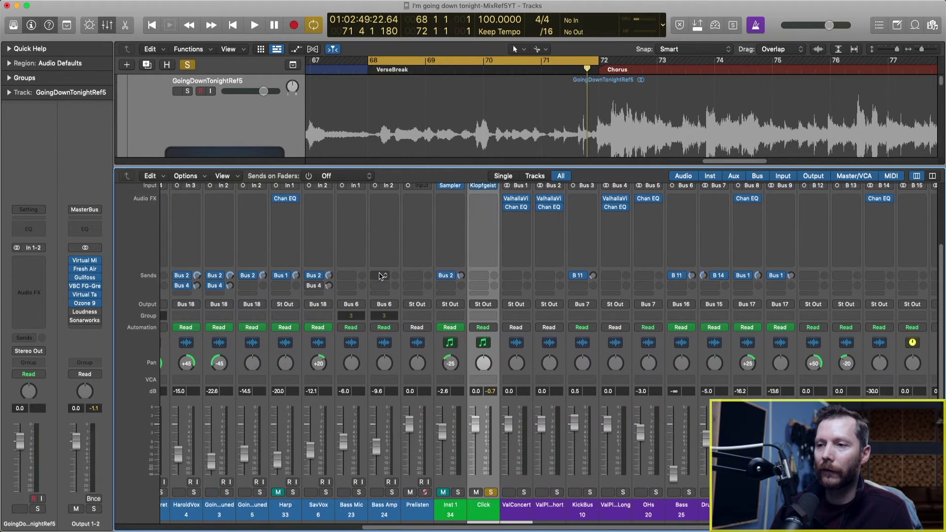
{"action": "scroll", "coordinate": [382, 276], "scroll_direction": "right", "scroll_amount": 2}
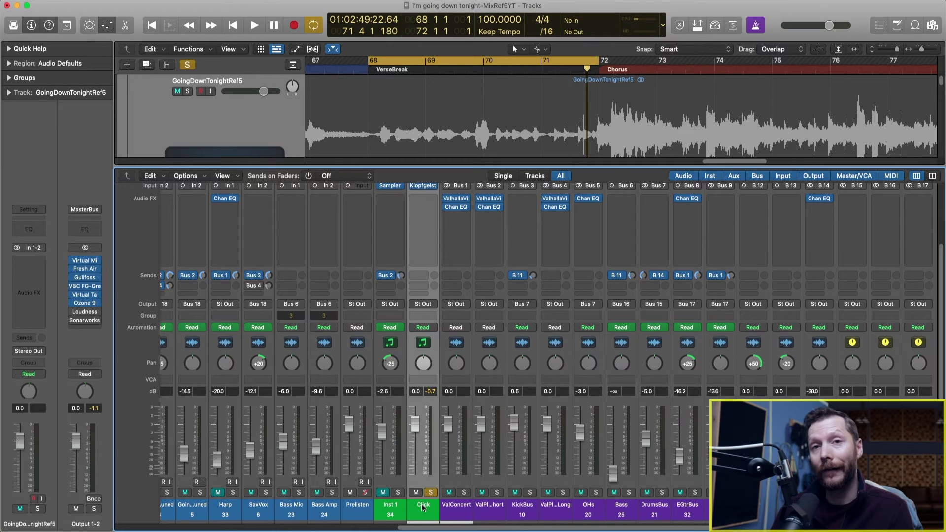
{"action": "scroll", "coordinate": [424, 305], "scroll_direction": "up", "scroll_amount": 1}
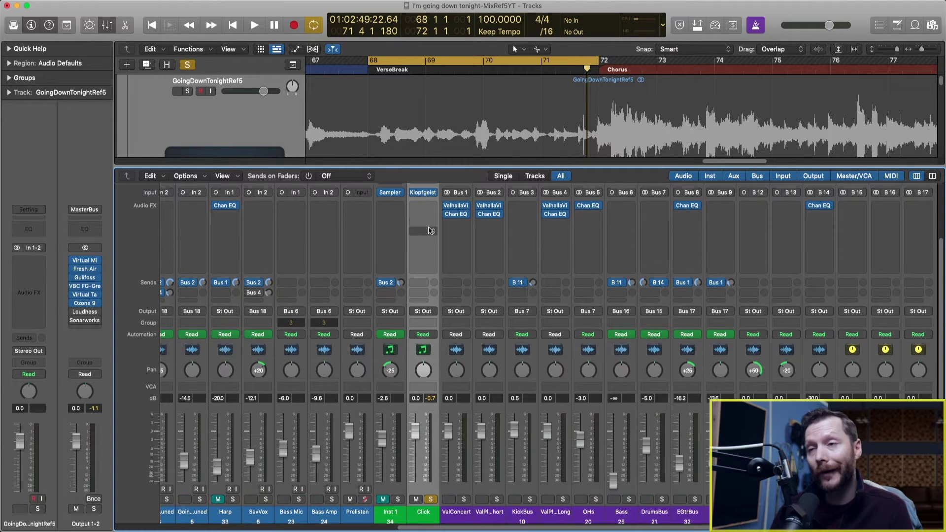
Step: Open the Click channel's Klopfgeist plug-in and show its User Default preset list
{"action": "left_click", "coordinate": [423, 195]}
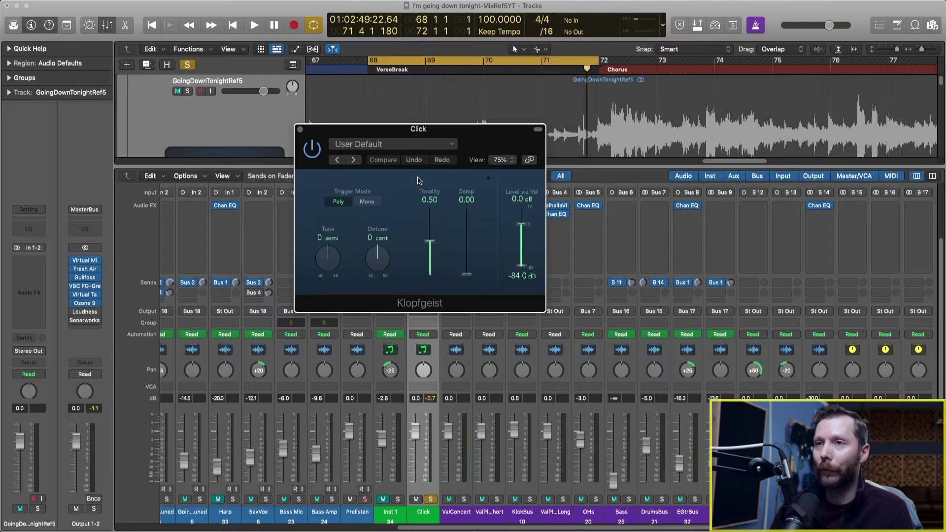
{"action": "left_click", "coordinate": [399, 148]}
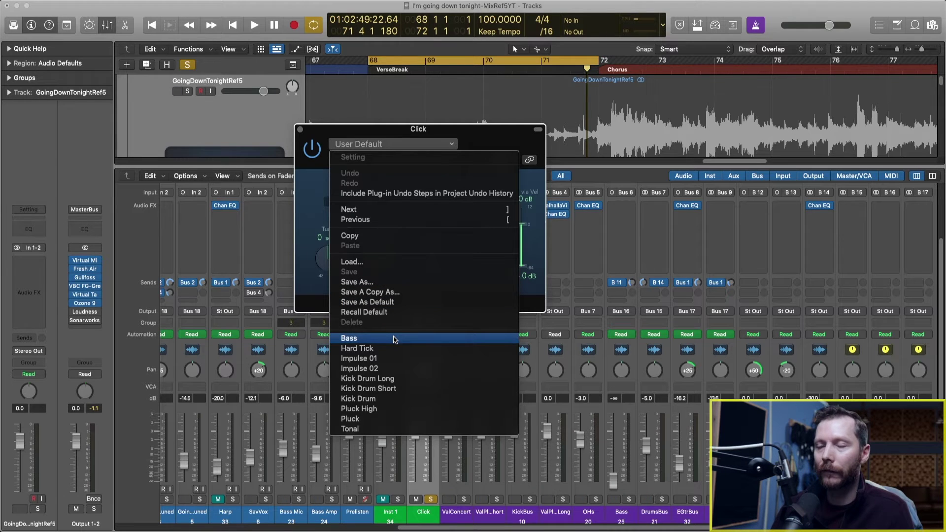
Step: Try the Bass and Hard Tick Klopfgeist presets while playing the verse break
{"action": "left_click", "coordinate": [394, 338]}
{"action": "key", "text": "space"}
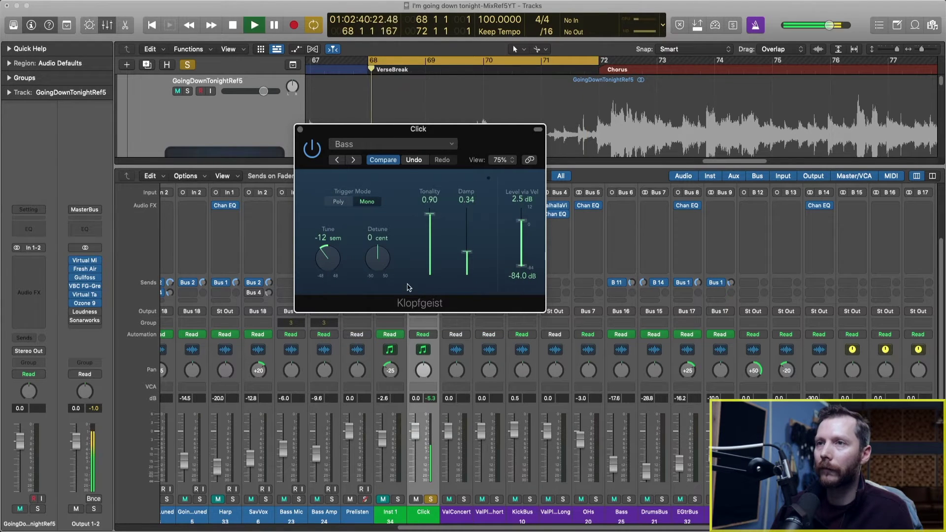
{"action": "left_click", "coordinate": [389, 144]}
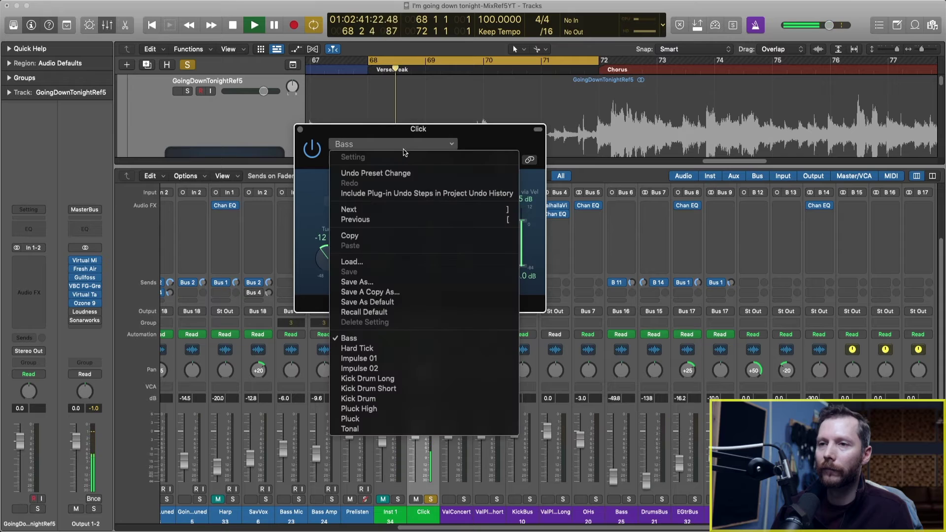
{"action": "left_click", "coordinate": [396, 349]}
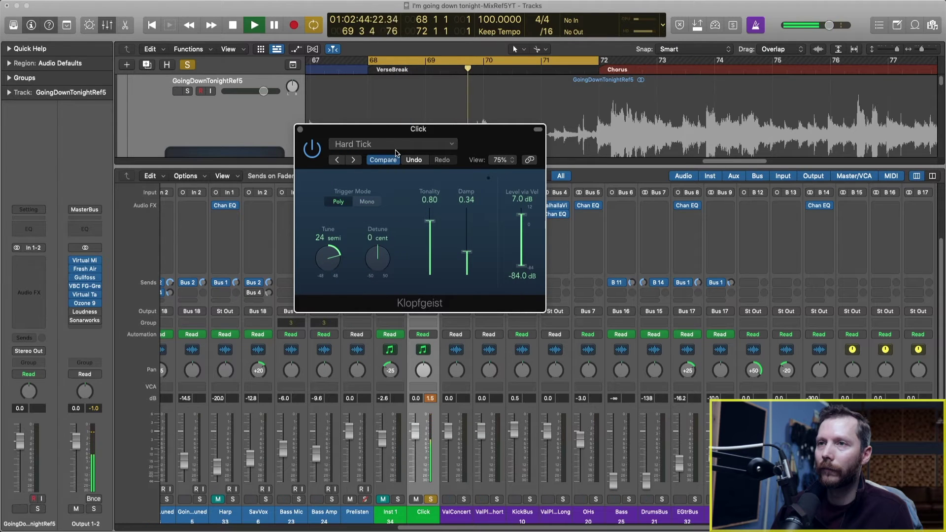
{"action": "key", "text": "space"}
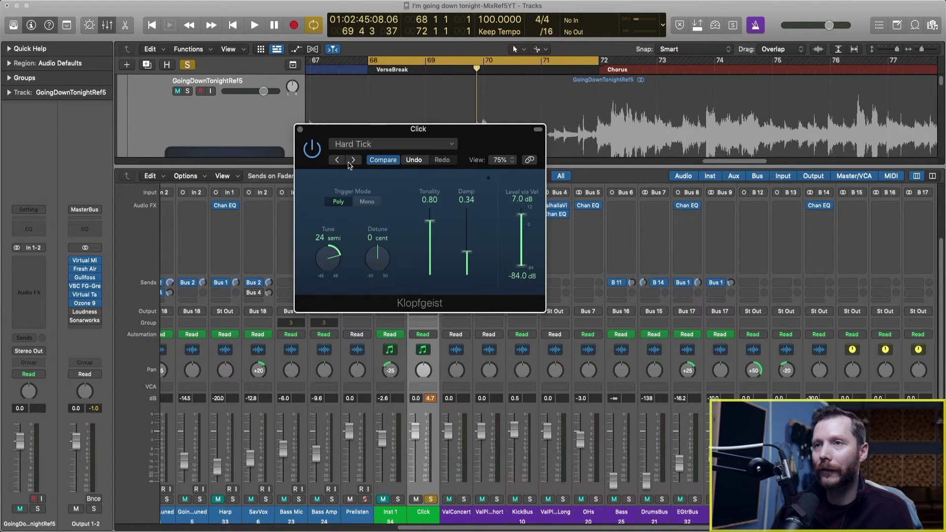
Step: Audition Impulse and Kick Drum presets through Pluck High, settle on Pluck, and close the window
{"action": "key", "text": "space"}
{"action": "left_click", "coordinate": [354, 160]}
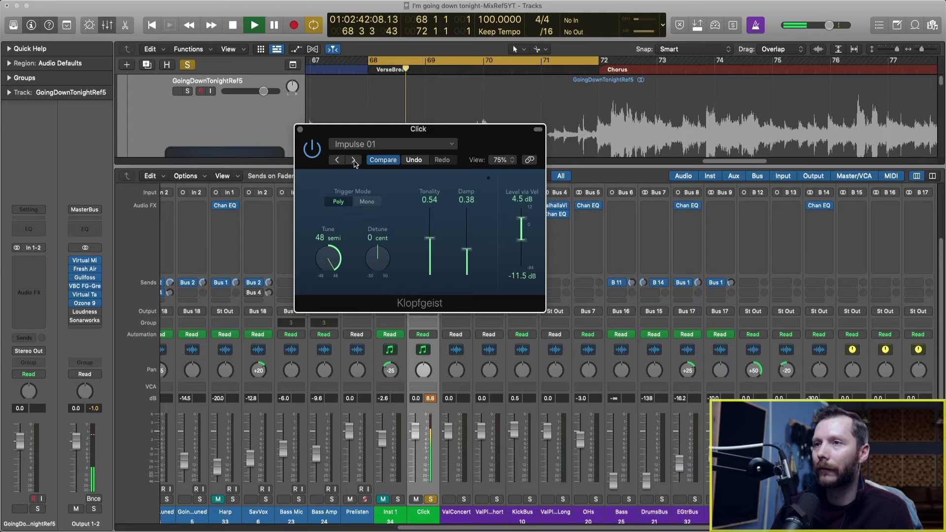
{"action": "left_click", "coordinate": [354, 160]}
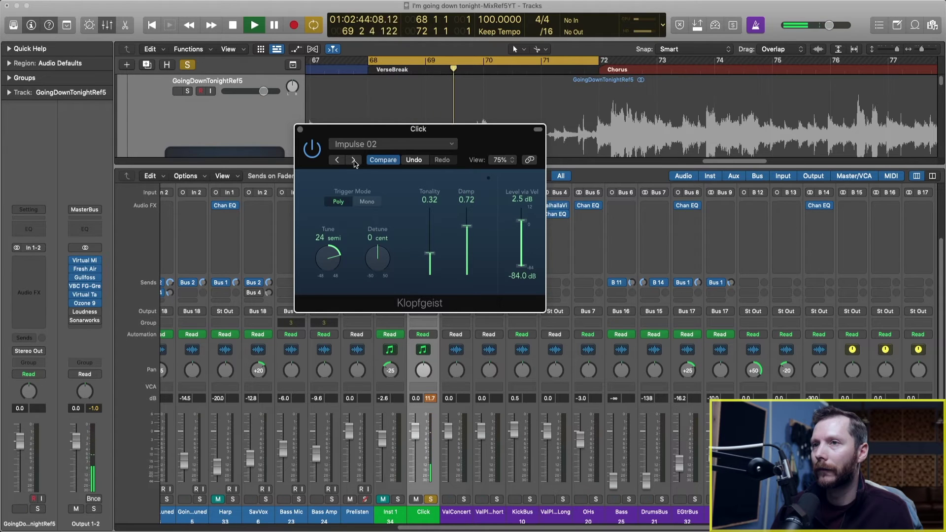
{"action": "left_click", "coordinate": [354, 160]}
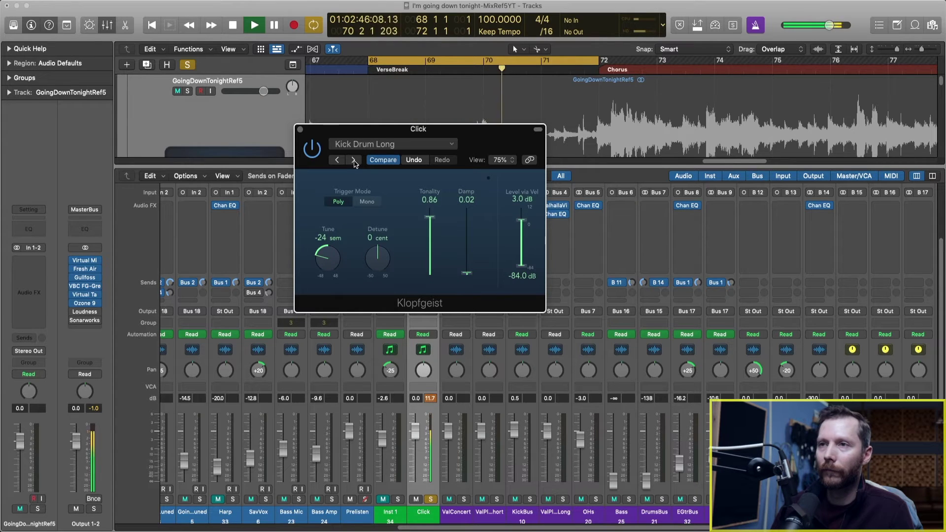
{"action": "left_click", "coordinate": [353, 161]}
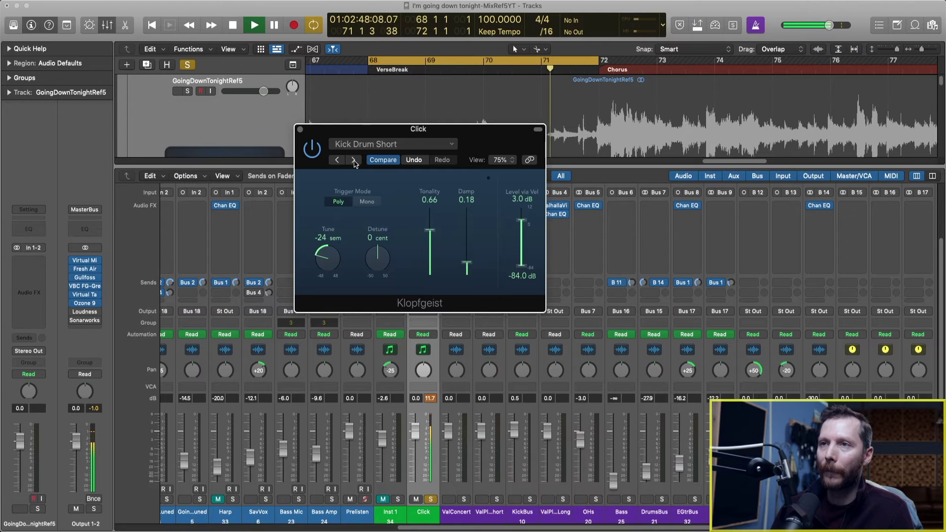
{"action": "left_click", "coordinate": [353, 161]}
{"action": "left_click", "coordinate": [354, 160]}
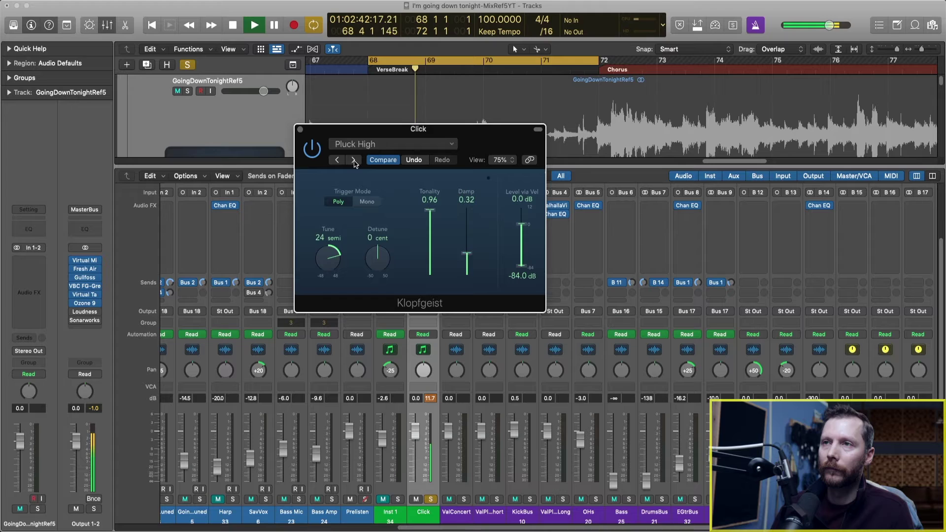
{"action": "left_click", "coordinate": [353, 160]}
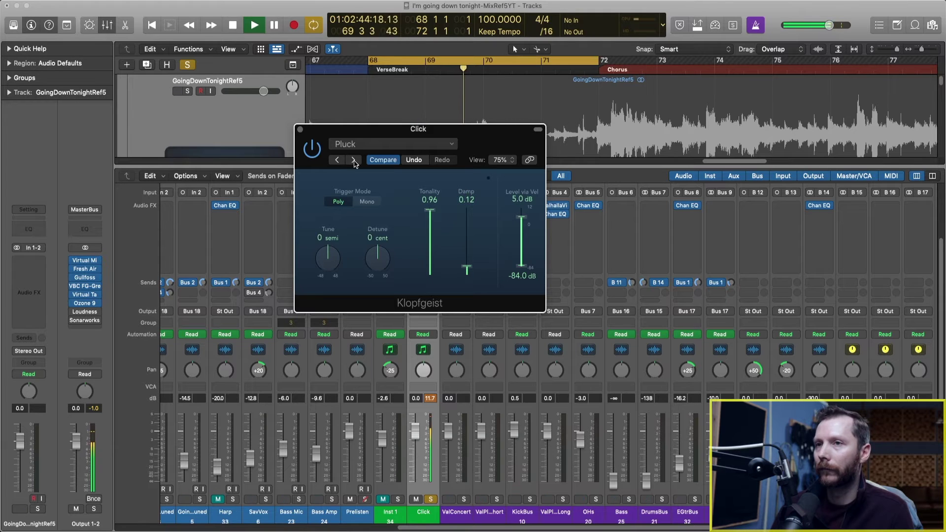
{"action": "key", "text": "space"}
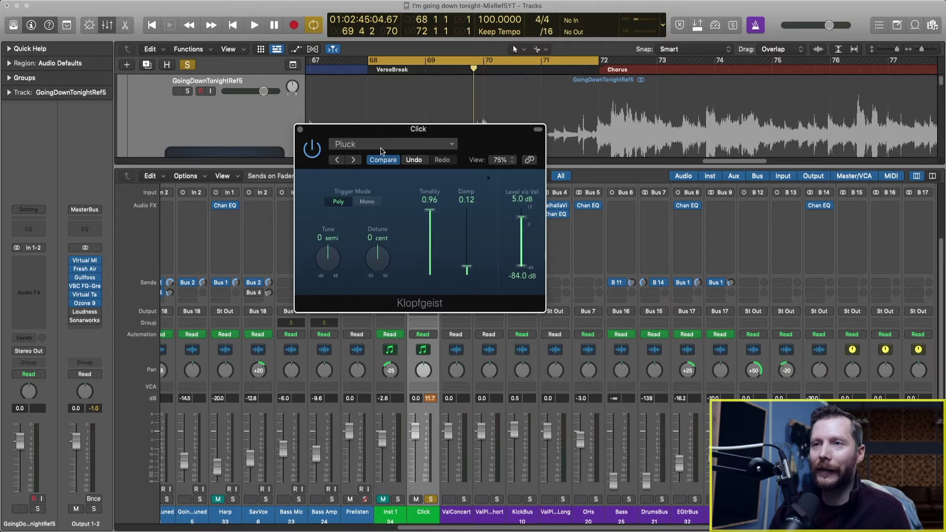
{"action": "left_click", "coordinate": [300, 129]}
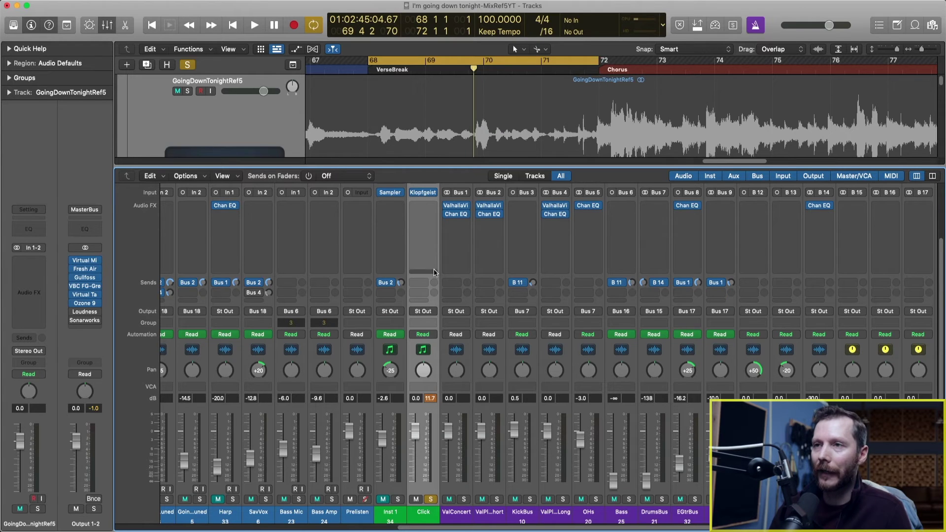
Step: Load Drum Kit Designer (Stereo) on the Click track and audition it over the verse break
{"action": "mouse_move", "coordinate": [435, 197]}
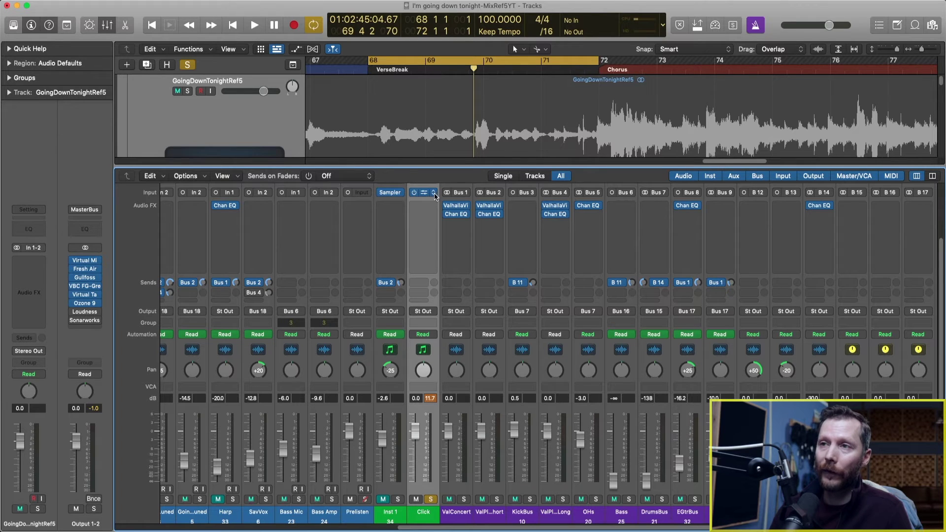
{"action": "left_click", "coordinate": [434, 193]}
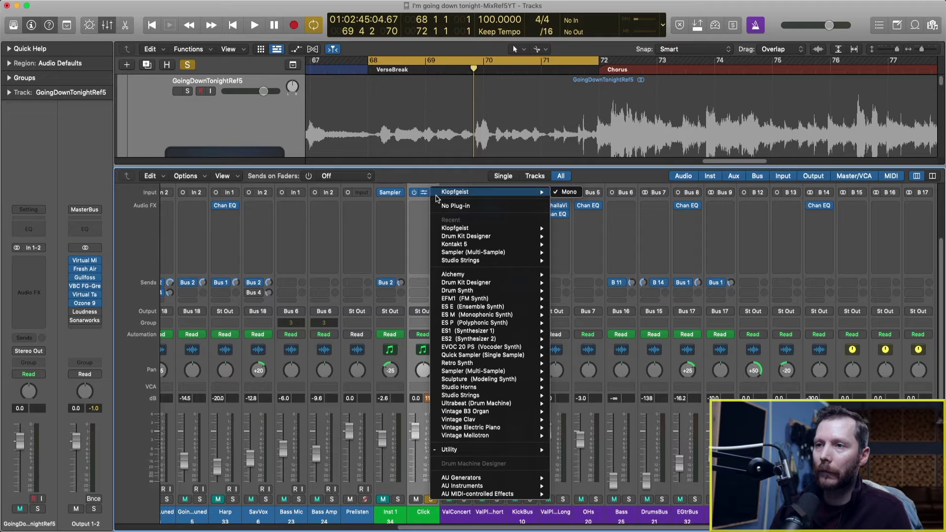
{"action": "mouse_move", "coordinate": [480, 282]}
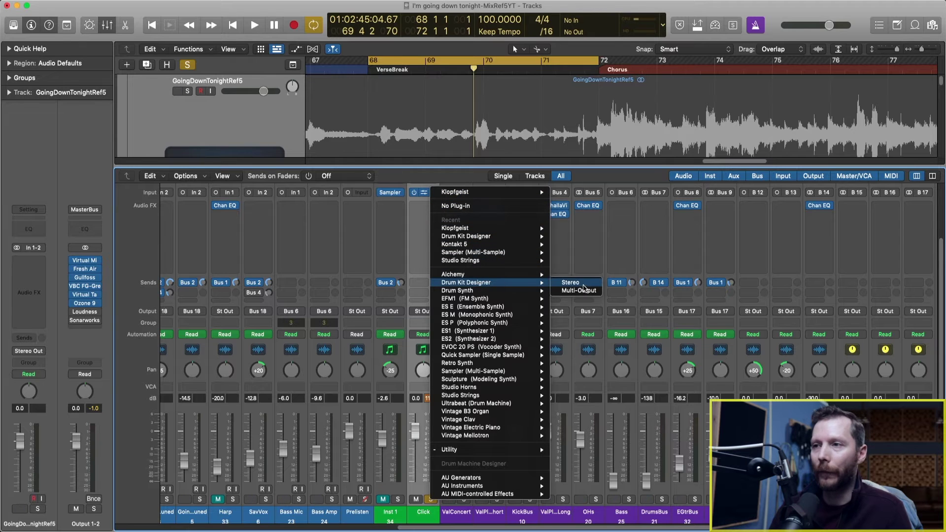
{"action": "left_click", "coordinate": [584, 287]}
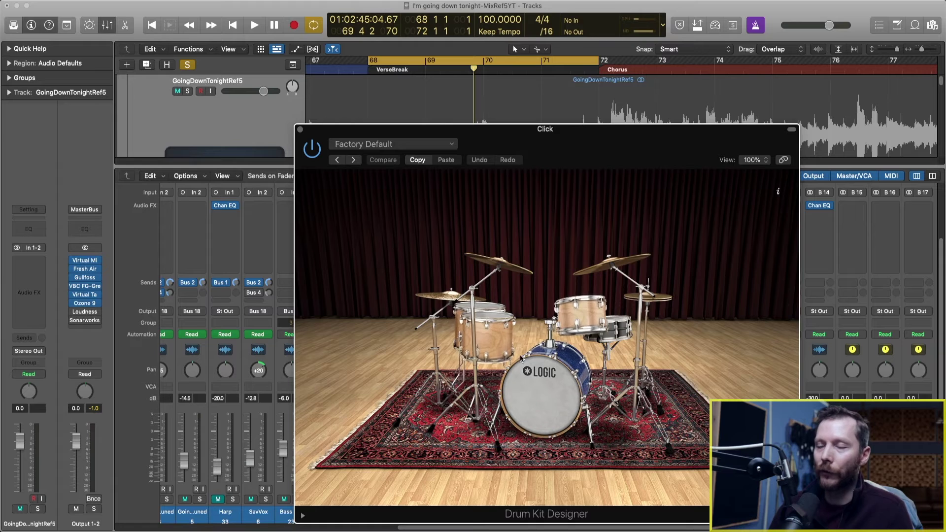
{"action": "left_click", "coordinate": [299, 131]}
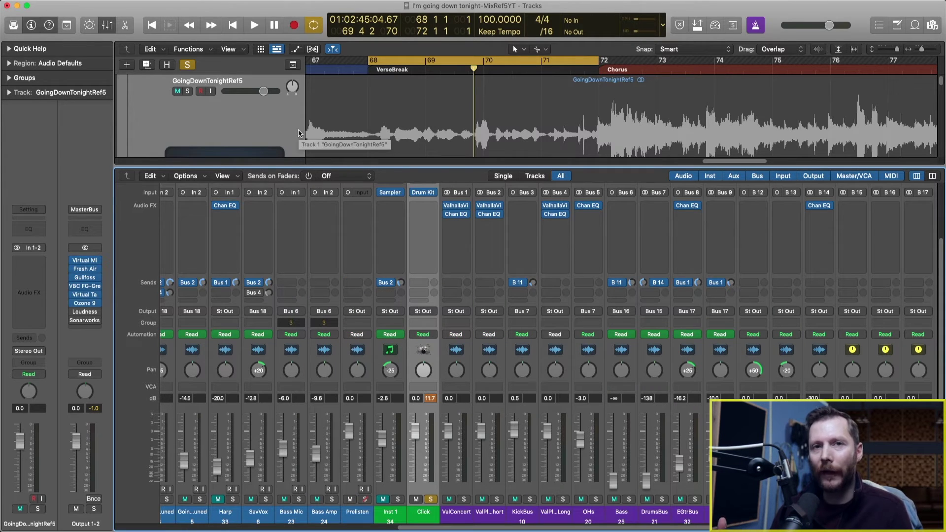
{"action": "key", "text": "space"}
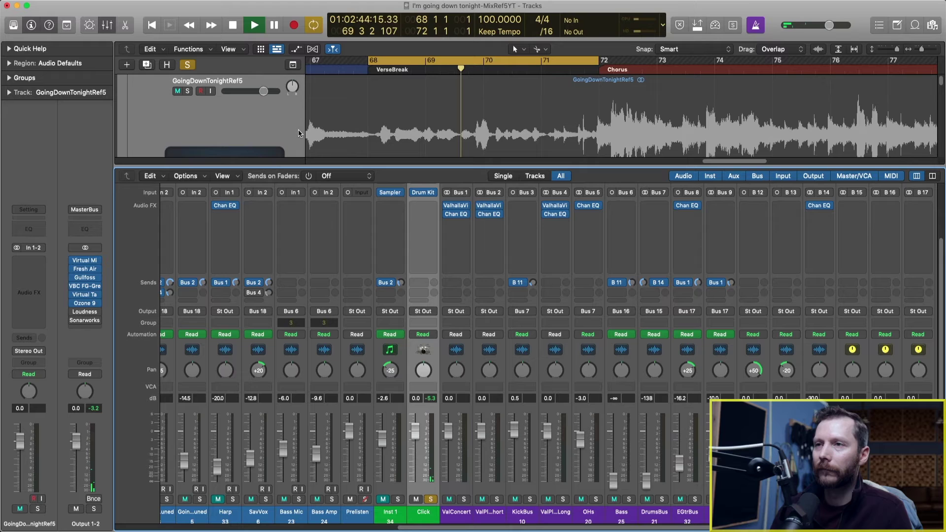
{"action": "key", "text": "space"}
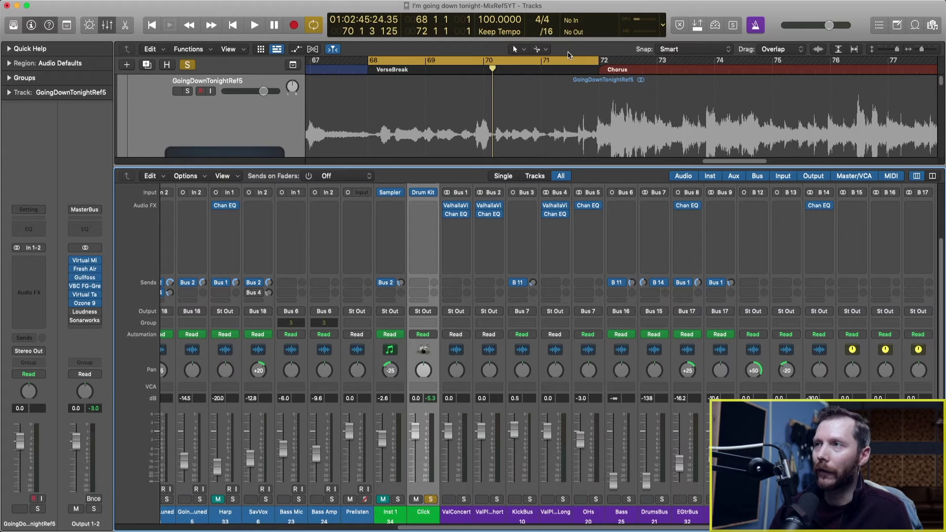
Step: Open Metronome Settings from the control bar's Metronome menu
{"action": "left_click", "coordinate": [762, 32]}
{"action": "left_click", "coordinate": [776, 73]}
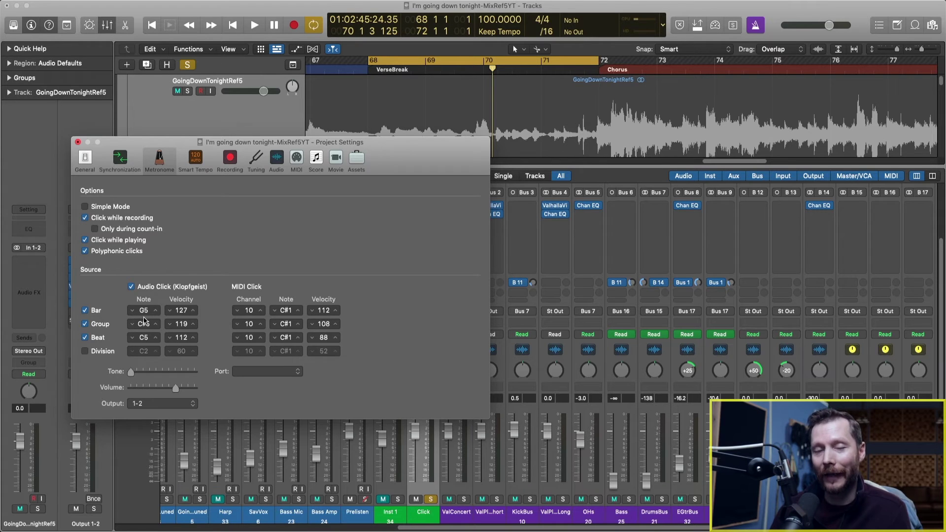
Step: Lower the bar click note to C1 and audition it
{"action": "left_click", "coordinate": [132, 310]}
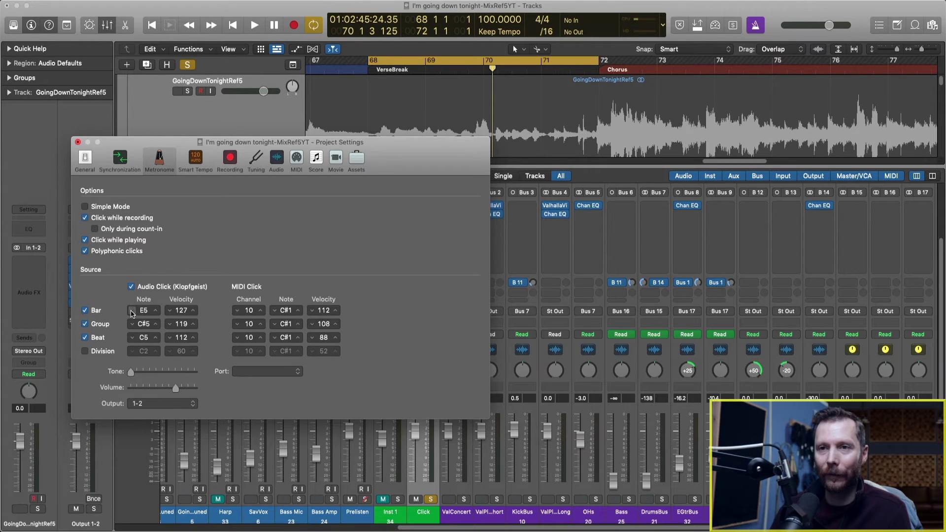
{"action": "left_click", "coordinate": [132, 310]}
{"action": "left_click_drag", "start_coordinate": [132, 314], "coordinate": [127, 303]}
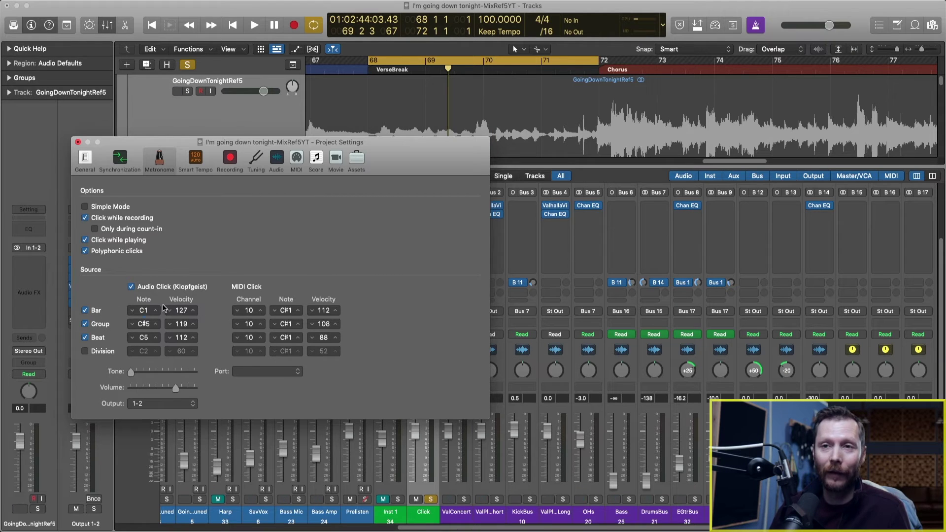
{"action": "key", "text": "space"}
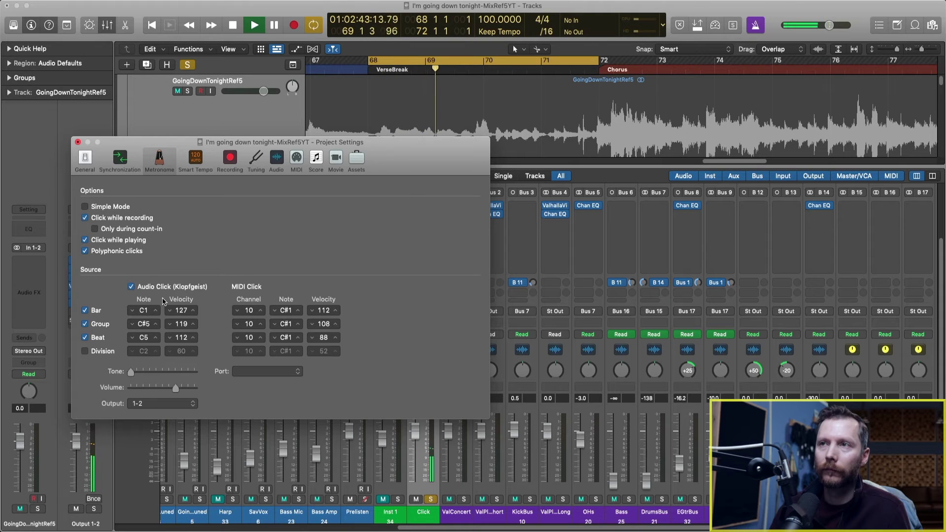
{"action": "key", "text": "space"}
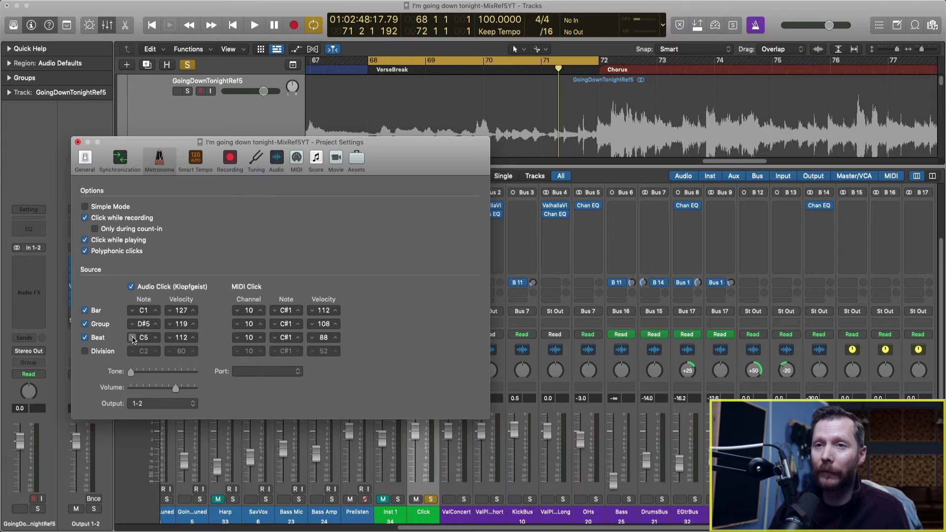
Step: Lower the beat click note to D1 and audition it
{"action": "left_click", "coordinate": [132, 338]}
{"action": "left_click", "coordinate": [132, 338]}
{"action": "key", "text": "space"}
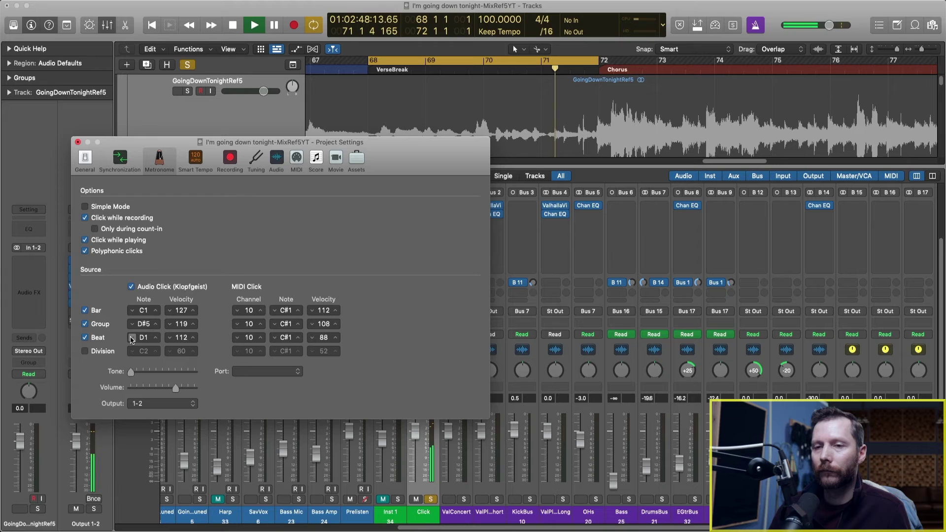
{"action": "key", "text": "space"}
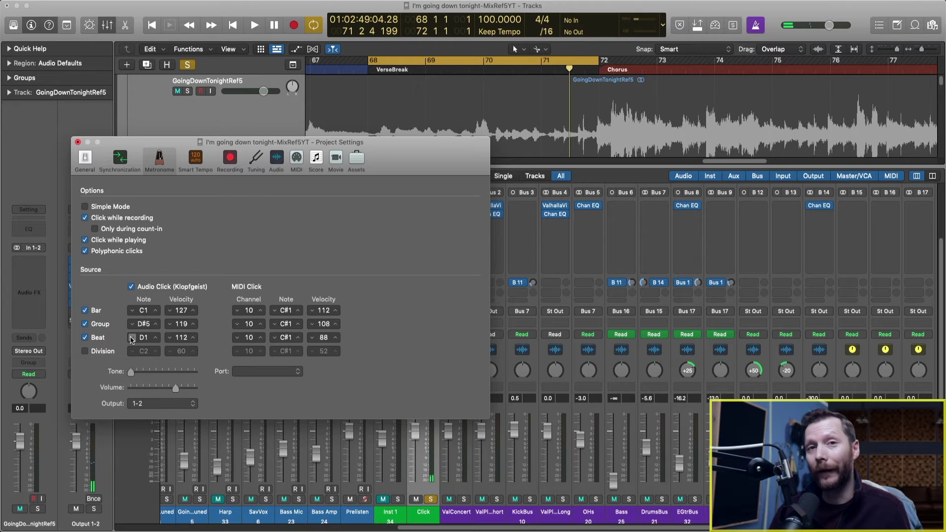
Step: Enable the division click at F#1 with a /8 LCD division, then audition it
{"action": "left_click", "coordinate": [84, 351]}
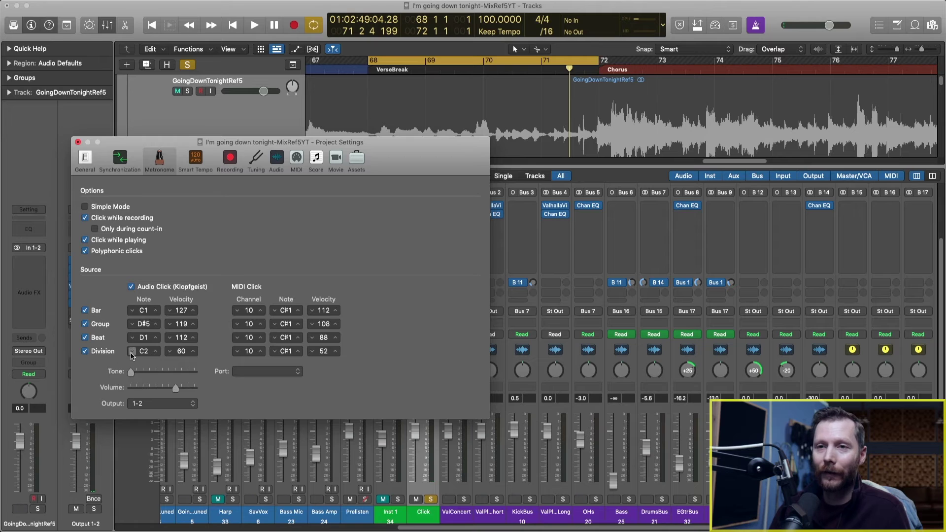
{"action": "left_click", "coordinate": [132, 353]}
{"action": "left_click", "coordinate": [132, 352]}
{"action": "left_click", "coordinate": [132, 353]}
{"action": "left_click", "coordinate": [132, 352]}
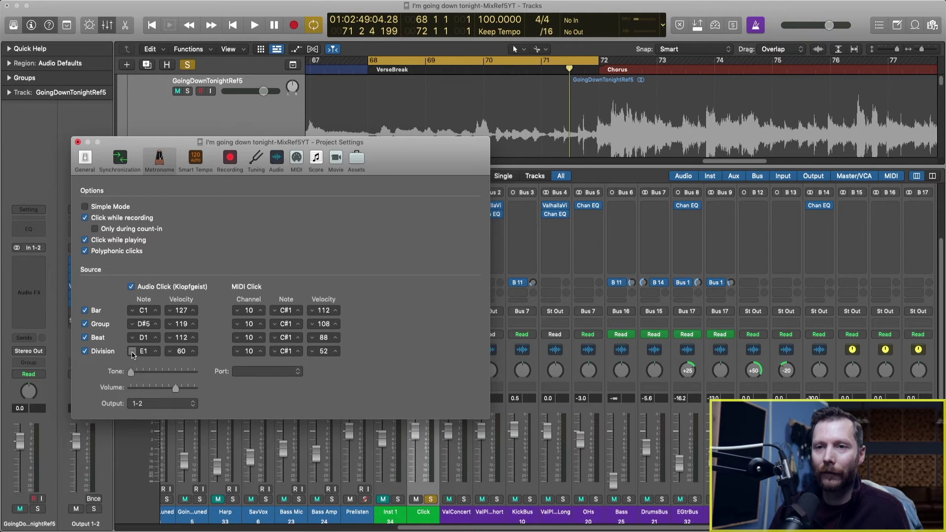
{"action": "left_click", "coordinate": [134, 353]}
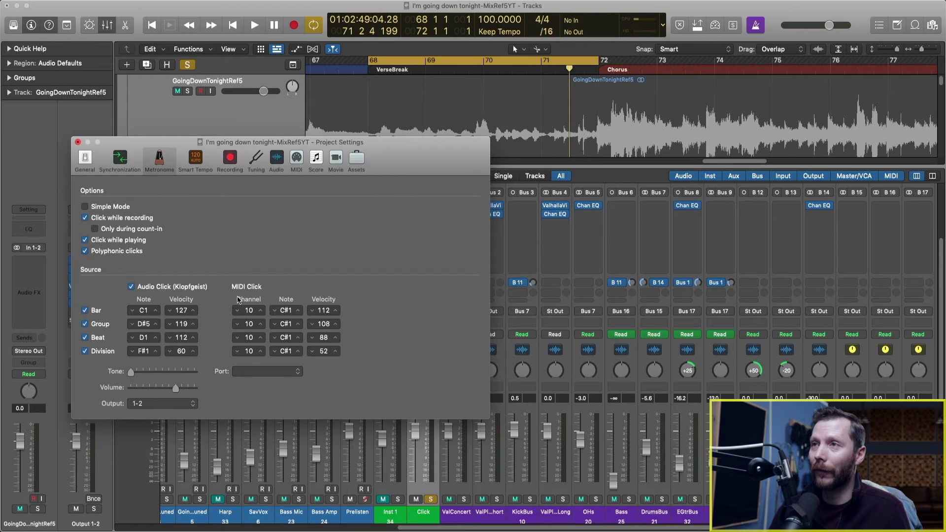
{"action": "left_click", "coordinate": [547, 31]}
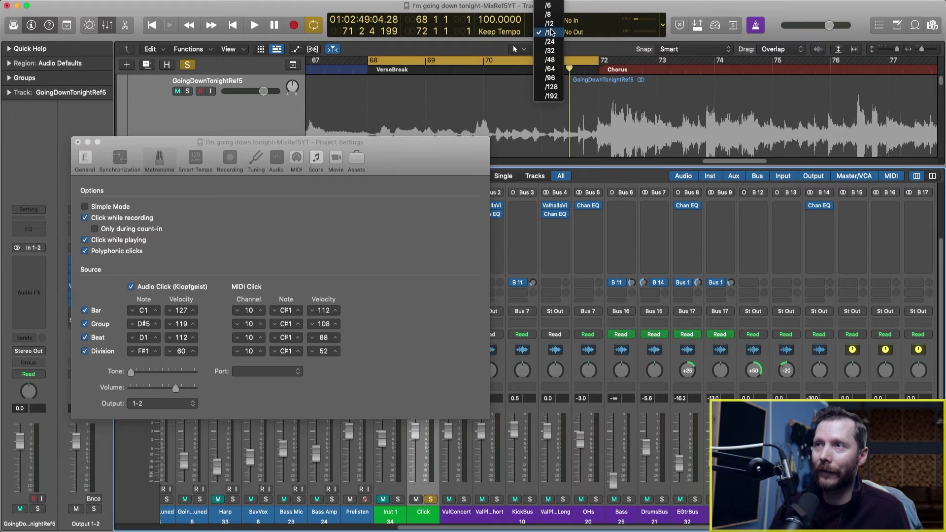
{"action": "left_click", "coordinate": [550, 15]}
{"action": "key", "text": "space"}
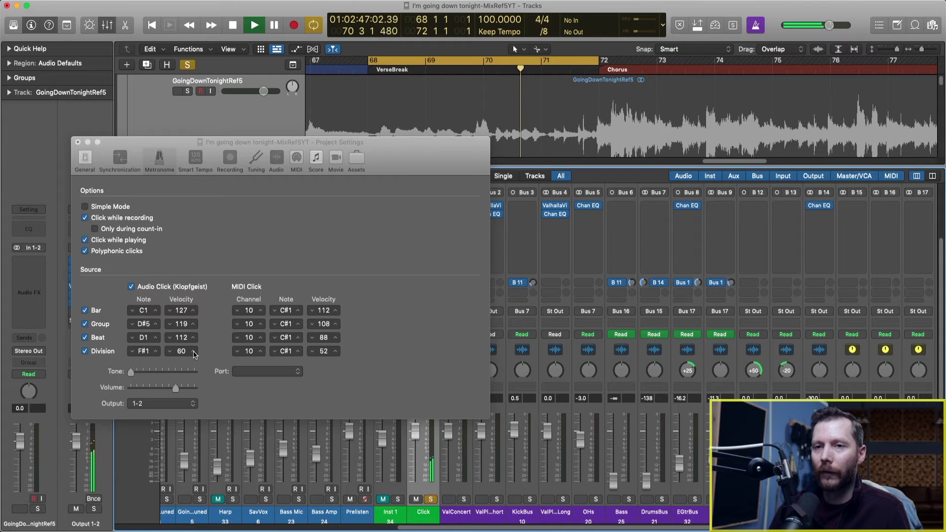
{"action": "key", "text": "space"}
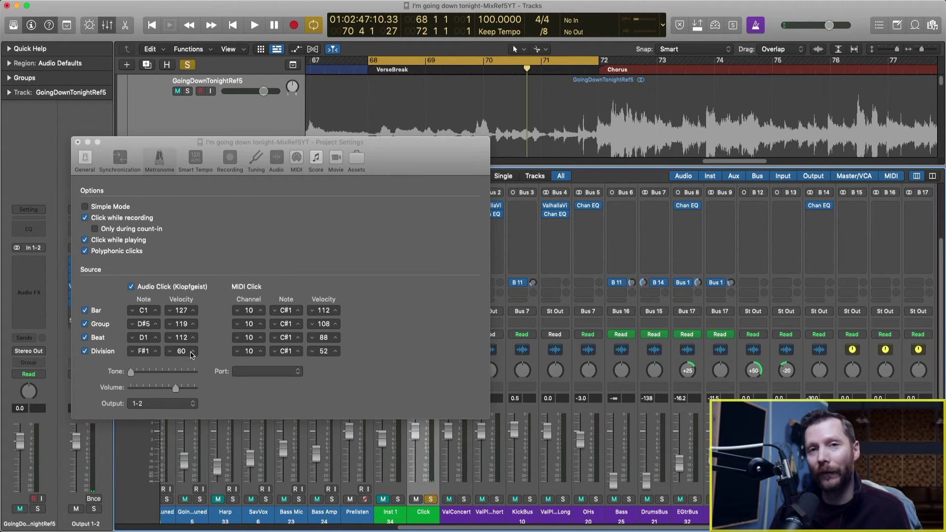
Step: Raise the division click velocity to 105 and switch off the beat click
{"action": "left_click", "coordinate": [193, 351]}
{"action": "left_click", "coordinate": [193, 351]}
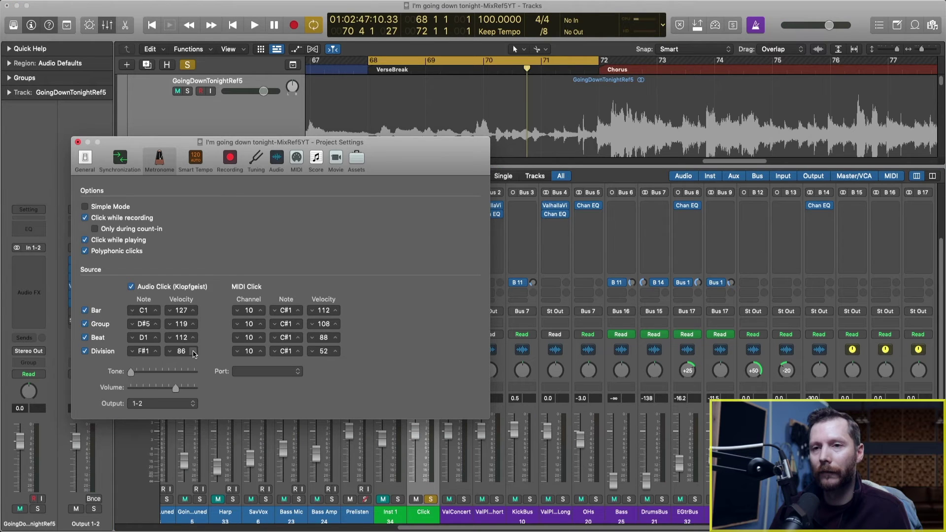
{"action": "left_click", "coordinate": [193, 351]}
{"action": "left_click", "coordinate": [194, 351]}
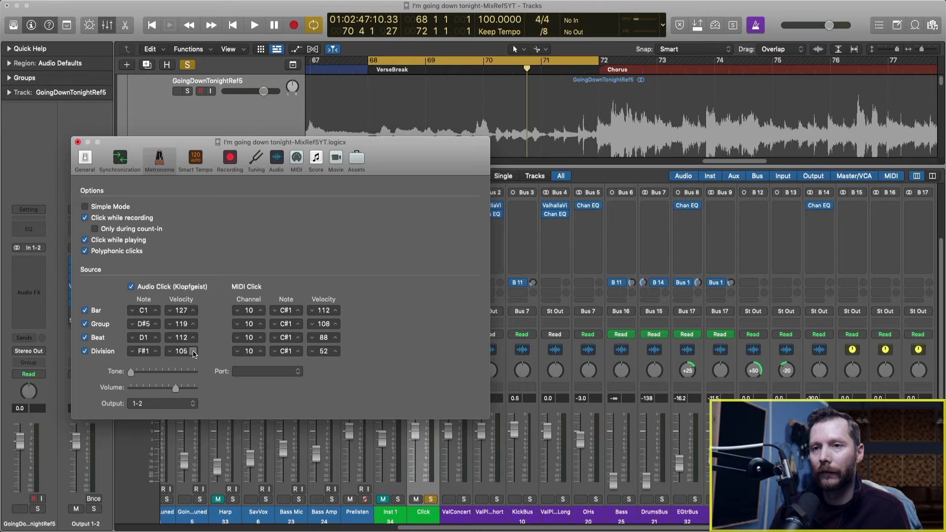
{"action": "key", "text": "space"}
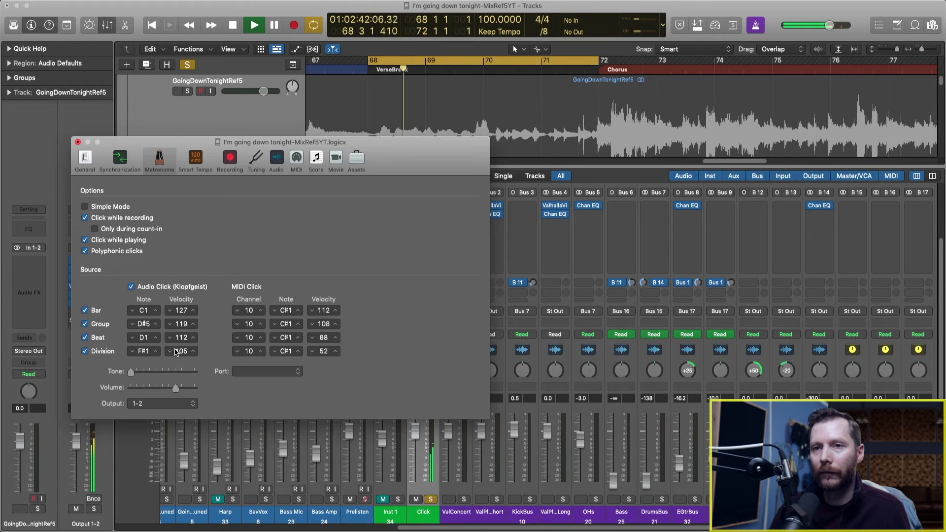
{"action": "left_click", "coordinate": [86, 338]}
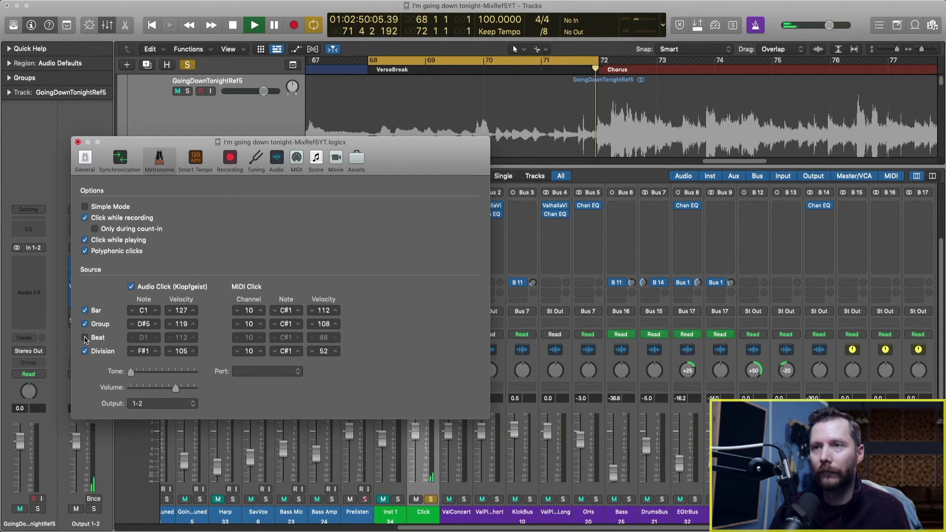
Step: Stop playback with the Klopfgeist metronome settings still showing
{"action": "key", "text": "space"}
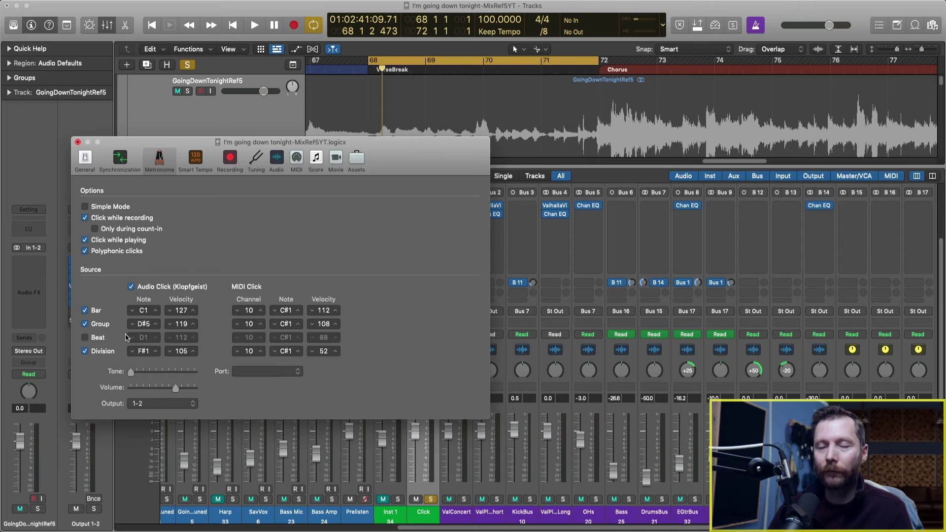
Step: Close the metronome settings, unsolo Click, and solo the GoingDownTonightRef5 reference track
{"action": "left_click", "coordinate": [77, 142]}
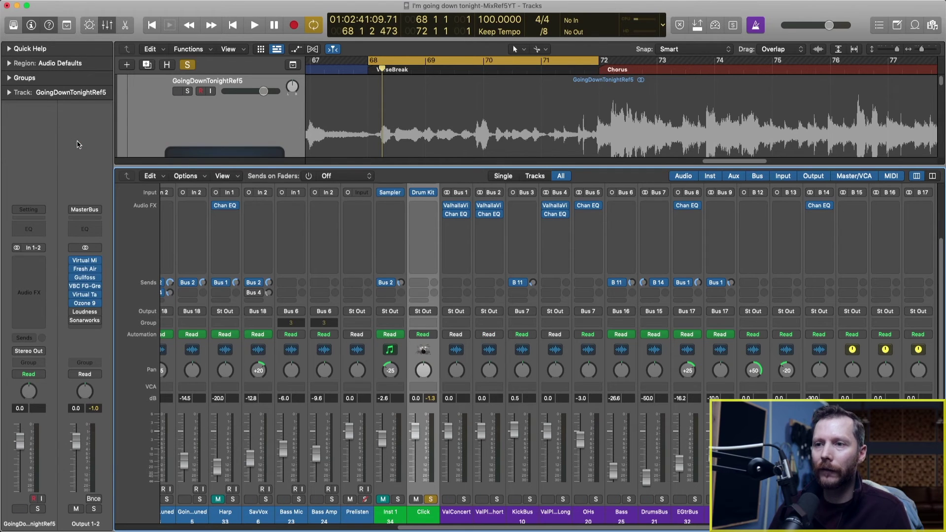
{"action": "key", "text": "z"}
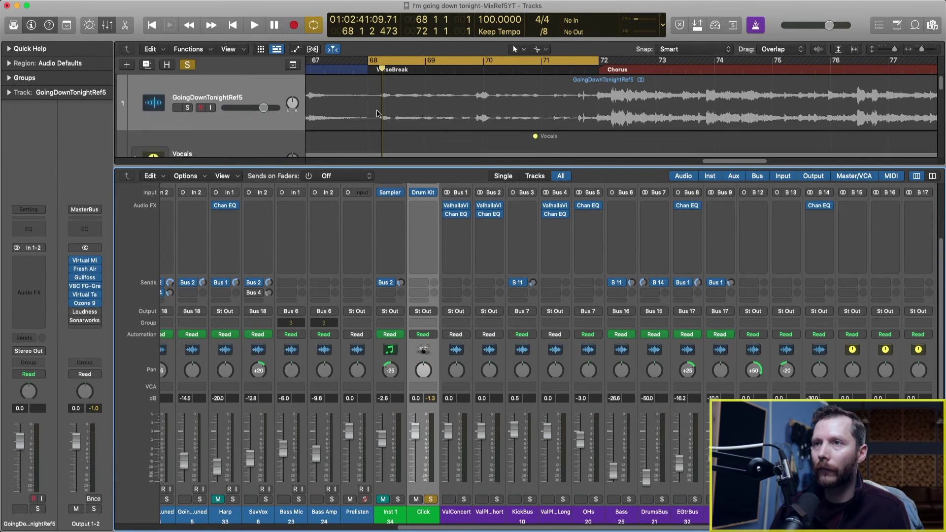
{"action": "key", "text": "super+Left"}
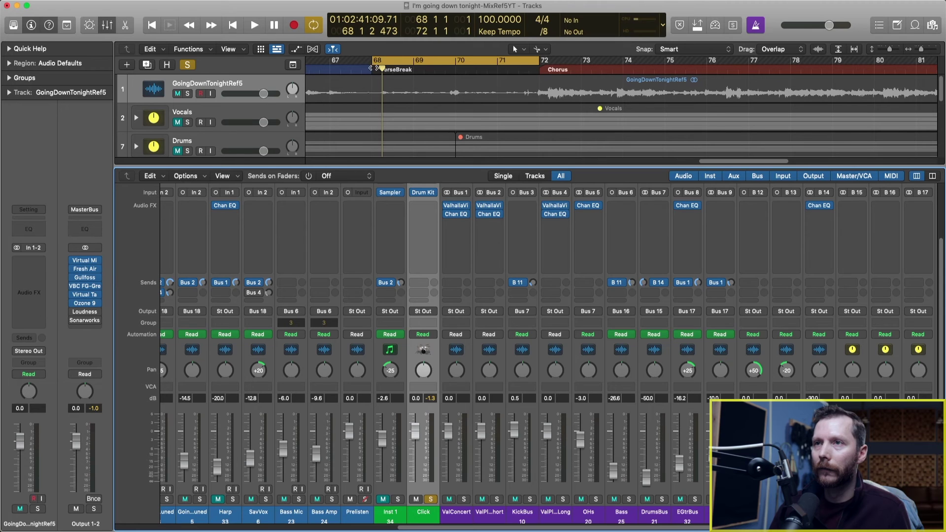
{"action": "left_click", "coordinate": [431, 499]}
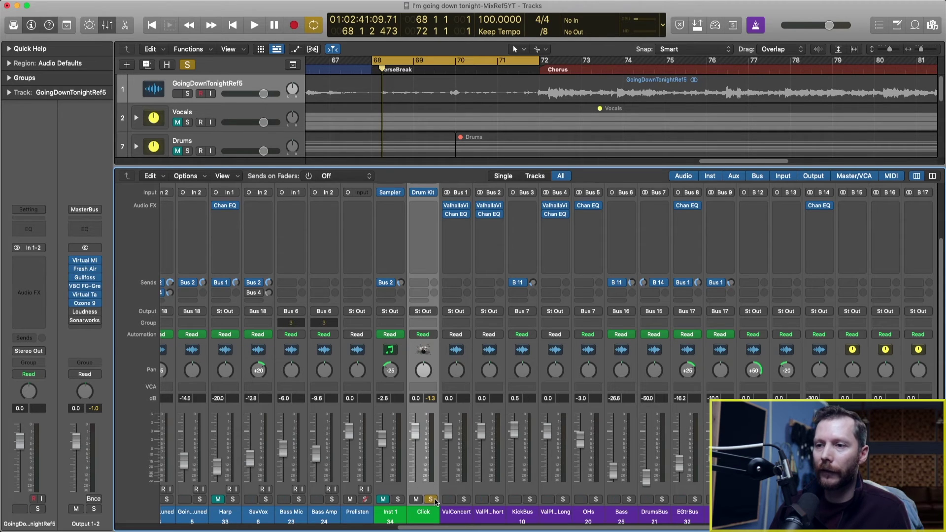
{"action": "left_click", "coordinate": [188, 93]}
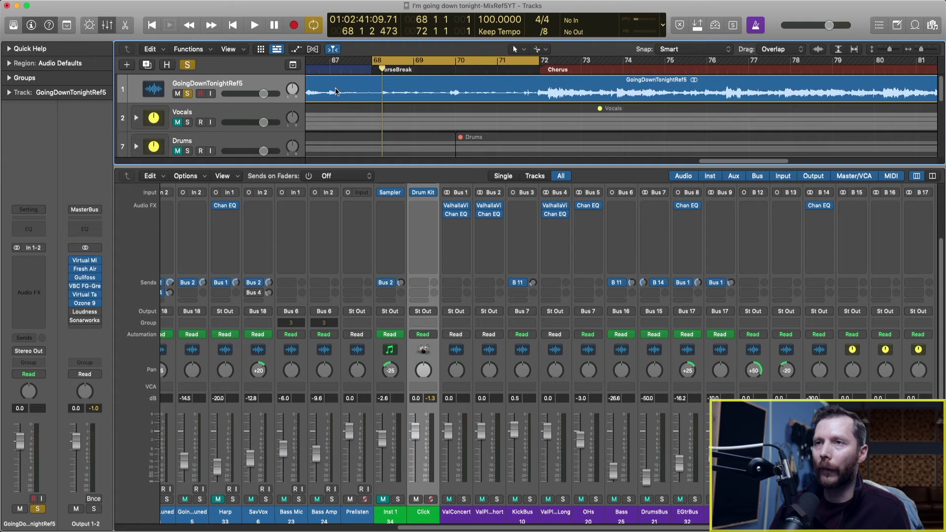
{"action": "key", "text": "super+Left"}
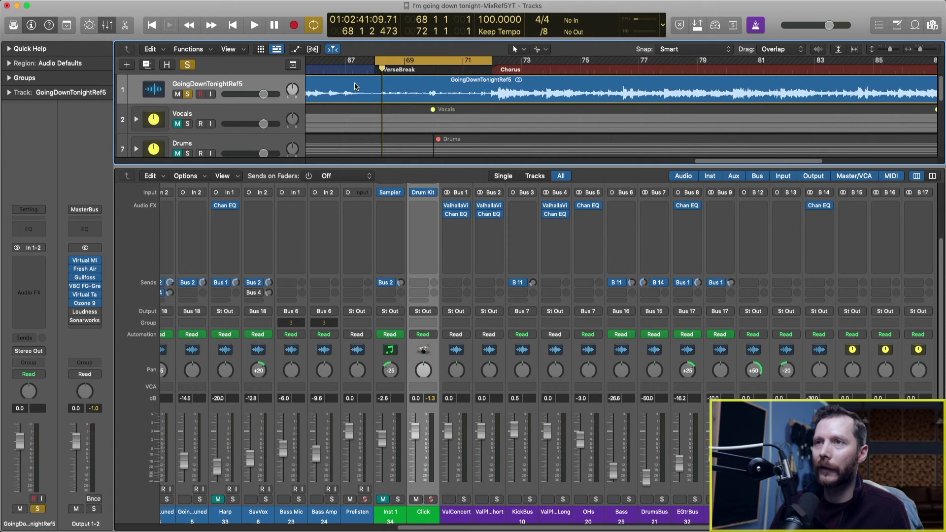
{"action": "key", "text": "super+Down"}
{"action": "key", "text": "super+Left"}
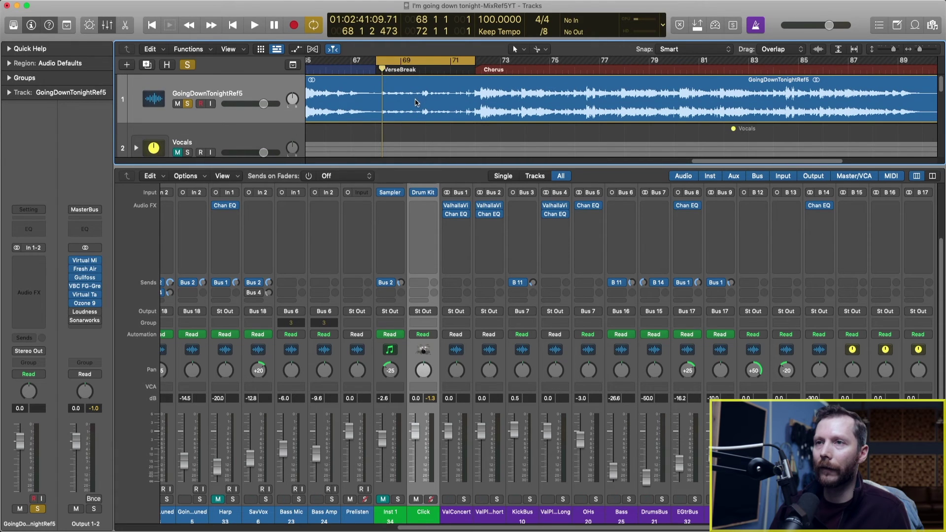
Step: Turn off Cycle and play from bar 66 through the verse break
{"action": "key", "text": "c"}
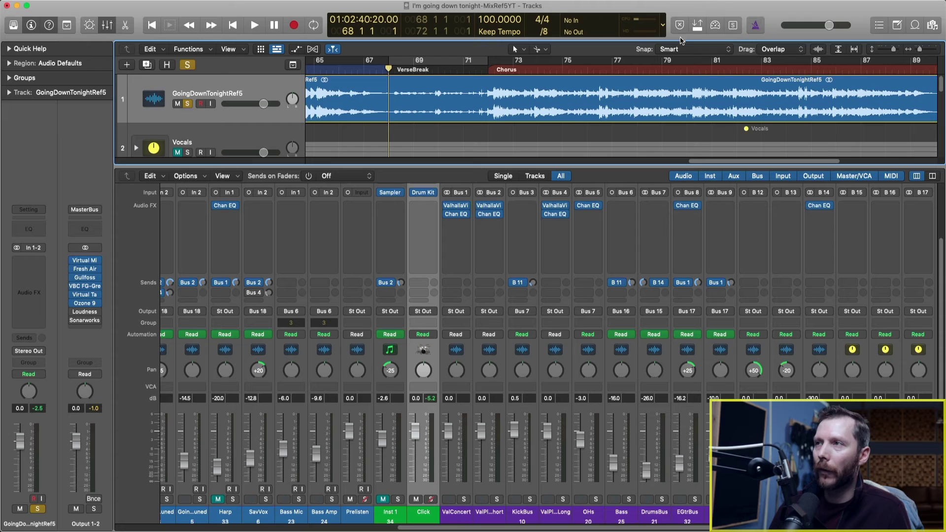
{"action": "left_click", "coordinate": [338, 71]}
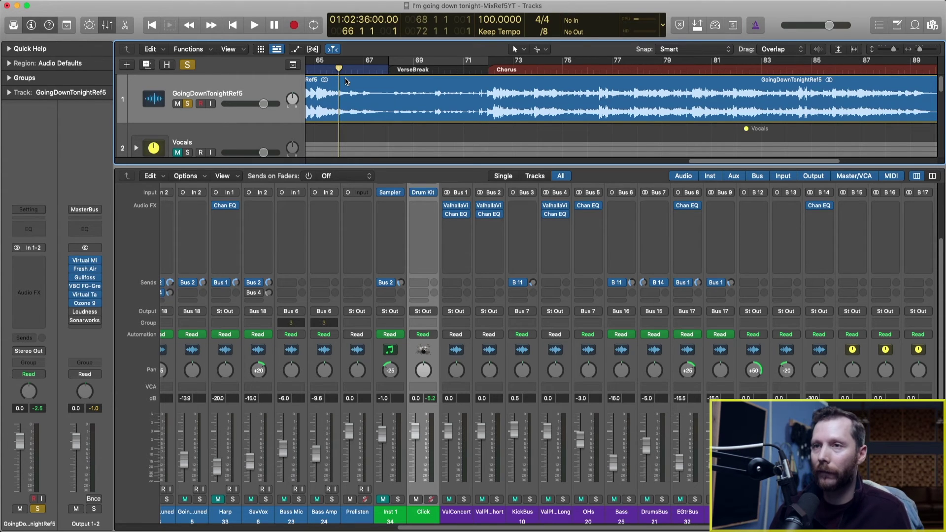
{"action": "key", "text": "space"}
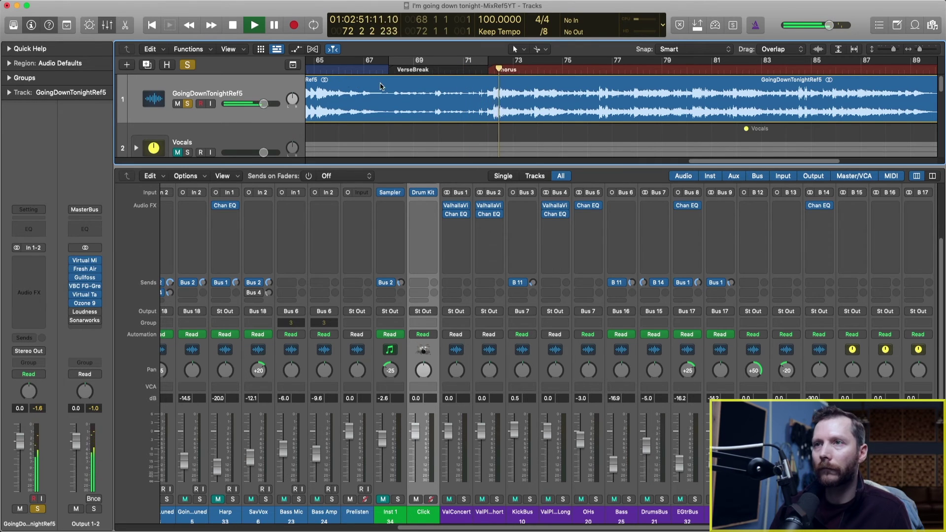
{"action": "key", "text": "space"}
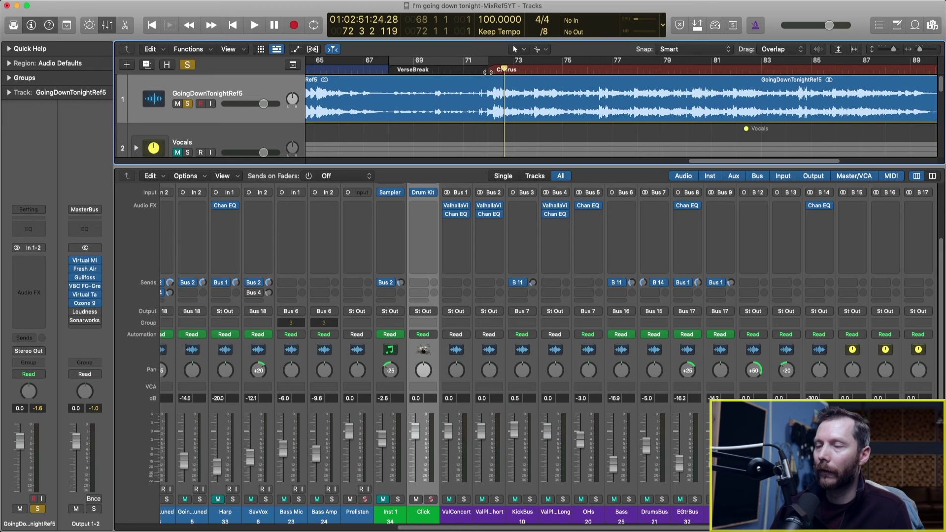
Step: Turn on the metronome, show the Click channel as track 2, and hide the mixer
{"action": "left_click", "coordinate": [755, 24]}
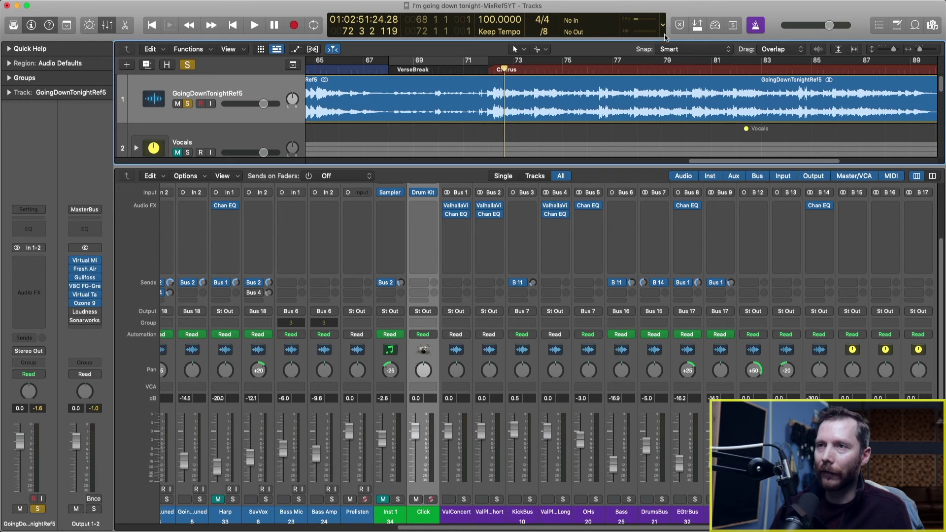
{"action": "left_click", "coordinate": [425, 514]}
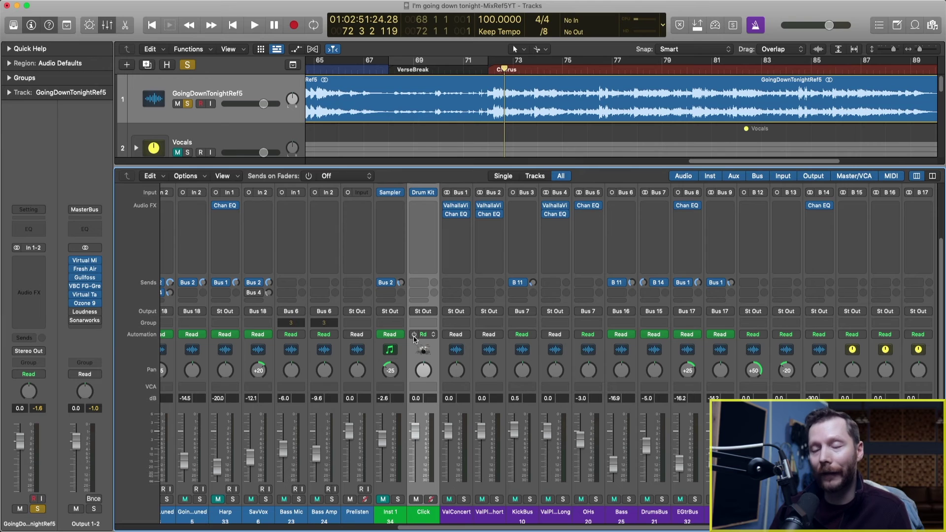
{"action": "left_click", "coordinate": [414, 339]}
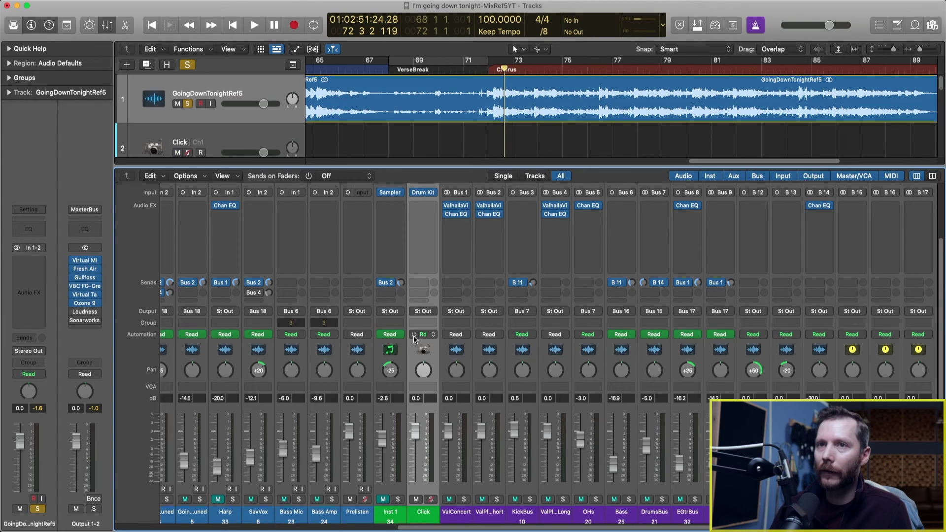
{"action": "left_click", "coordinate": [211, 141]}
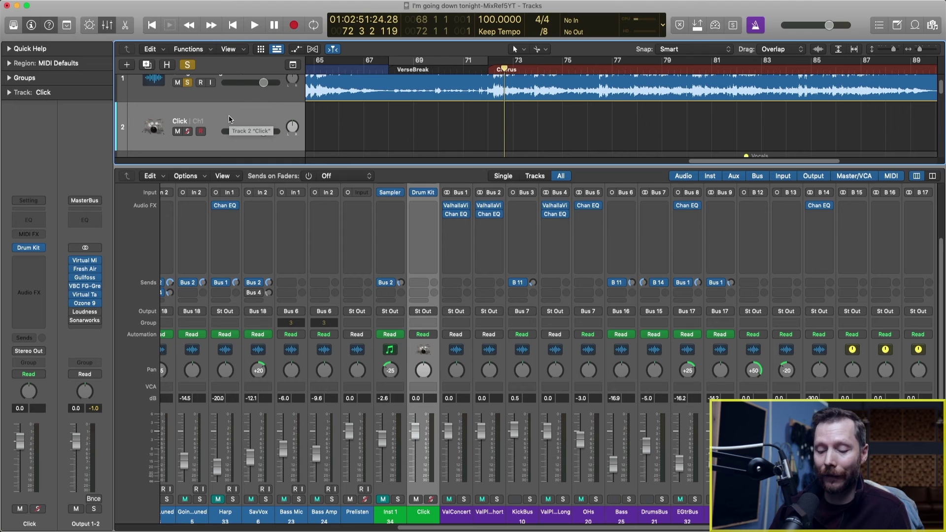
{"action": "key", "text": "x"}
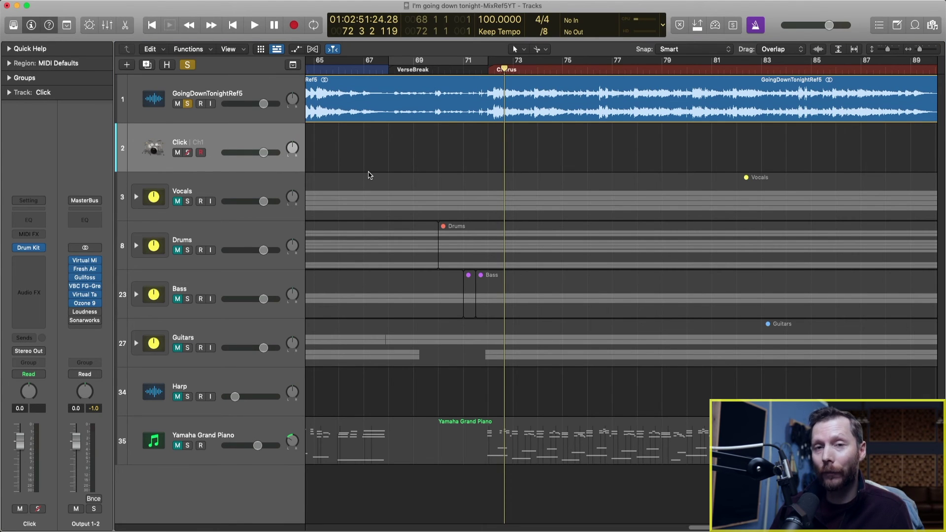
Step: Draw Click volume automation at 0 dB over VerseBreak, -∞ before it and after bar 72
{"action": "key", "text": "a"}
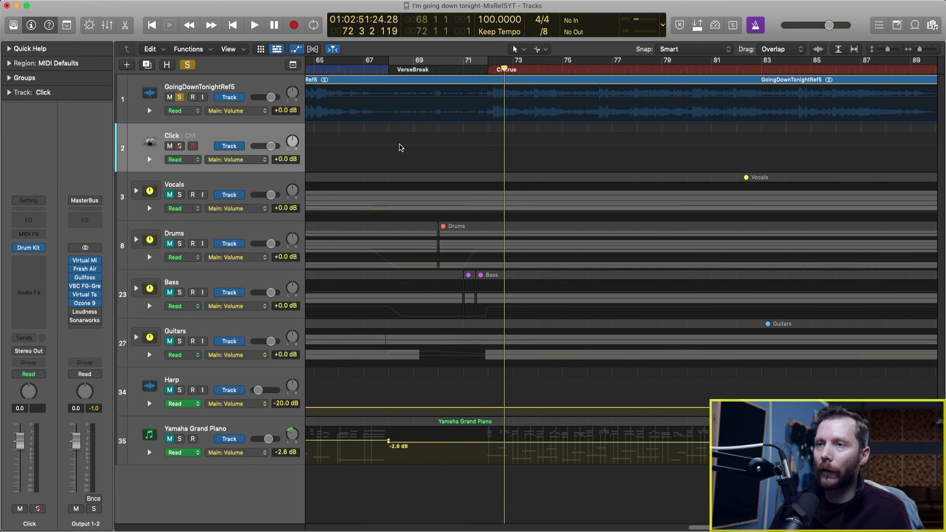
{"action": "left_click", "coordinate": [400, 147]}
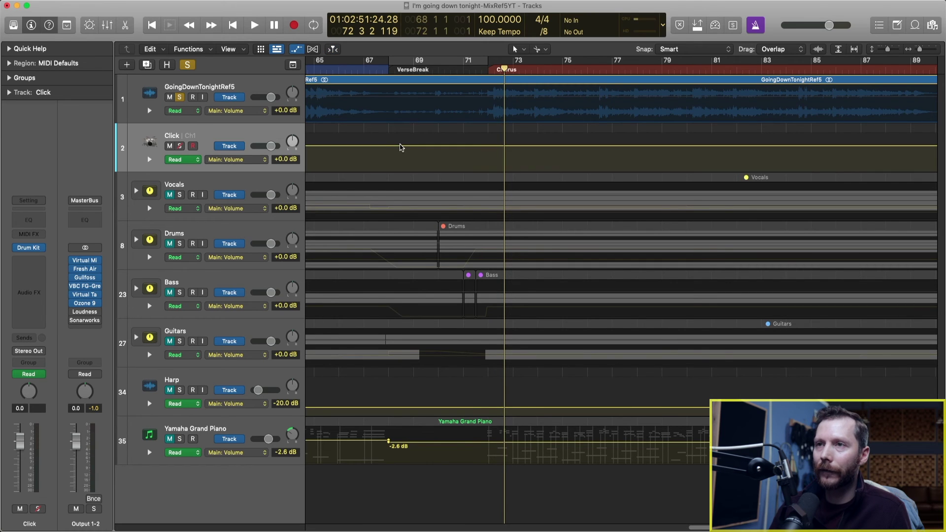
{"action": "left_click", "coordinate": [389, 146]}
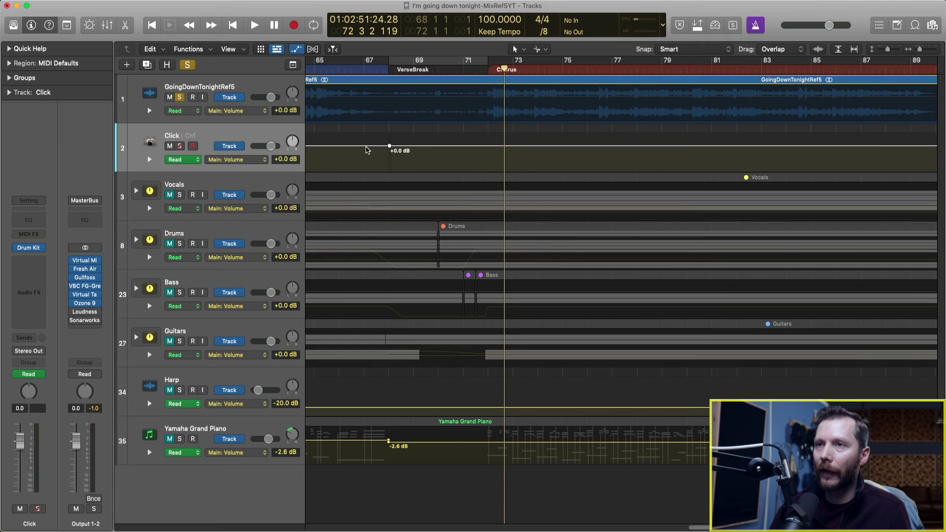
{"action": "left_click_drag", "start_coordinate": [353, 152], "coordinate": [365, 171]}
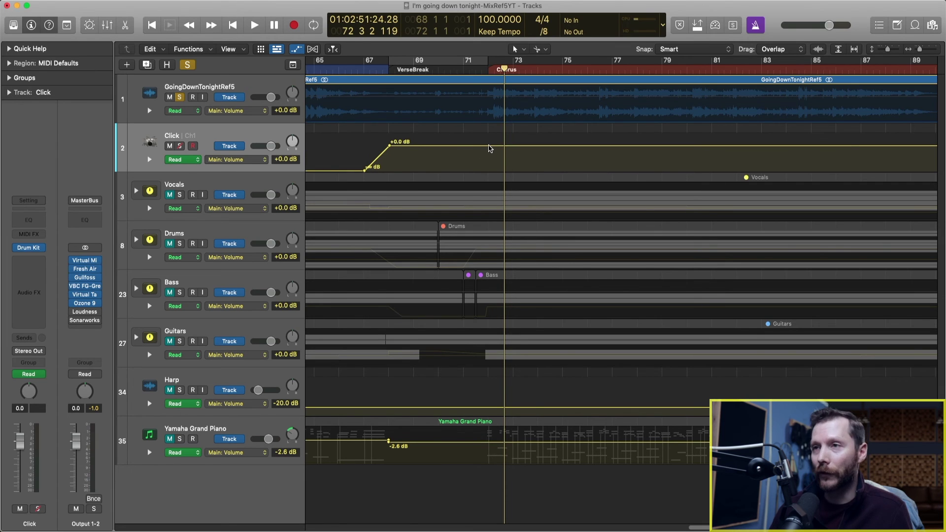
{"action": "left_click", "coordinate": [489, 146]}
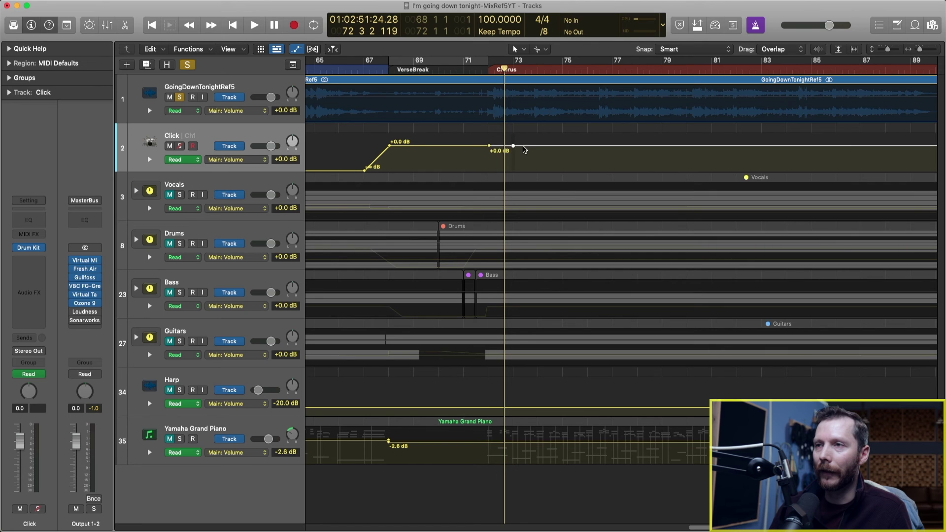
{"action": "left_click_drag", "start_coordinate": [514, 148], "coordinate": [513, 171]}
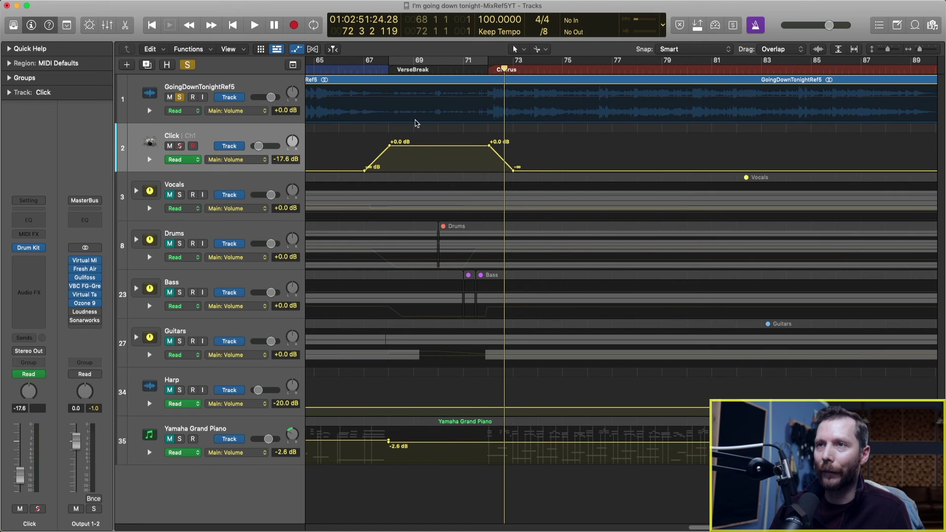
{"action": "scroll", "coordinate": [415, 123], "scroll_direction": "left", "scroll_amount": 3}
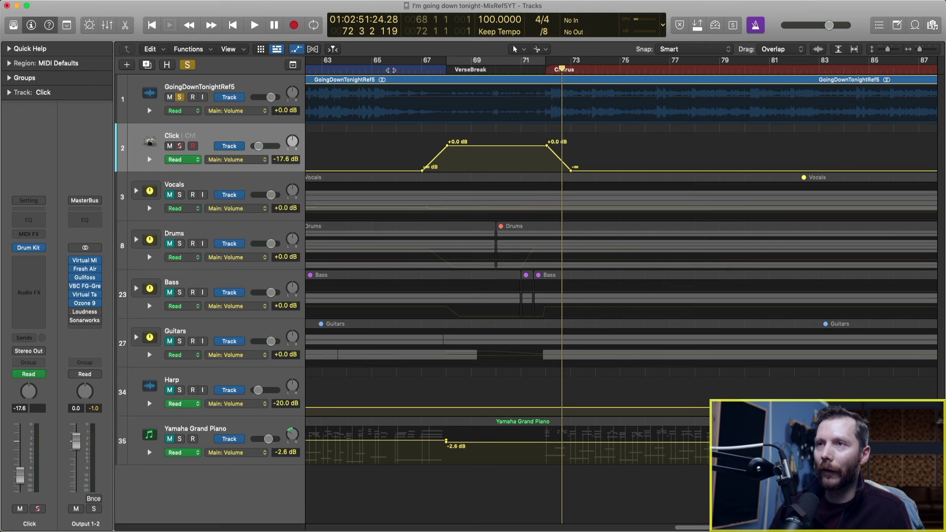
{"action": "left_click", "coordinate": [396, 70]}
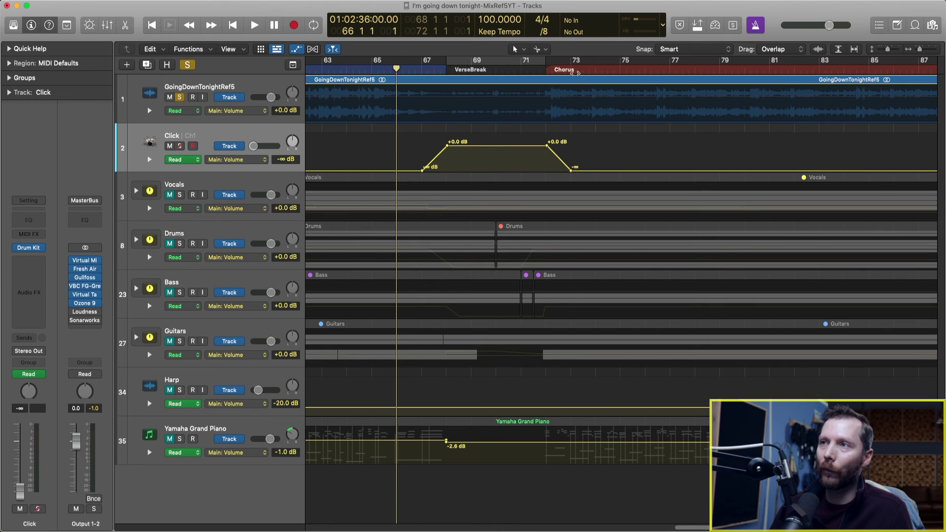
{"action": "key", "text": "space"}
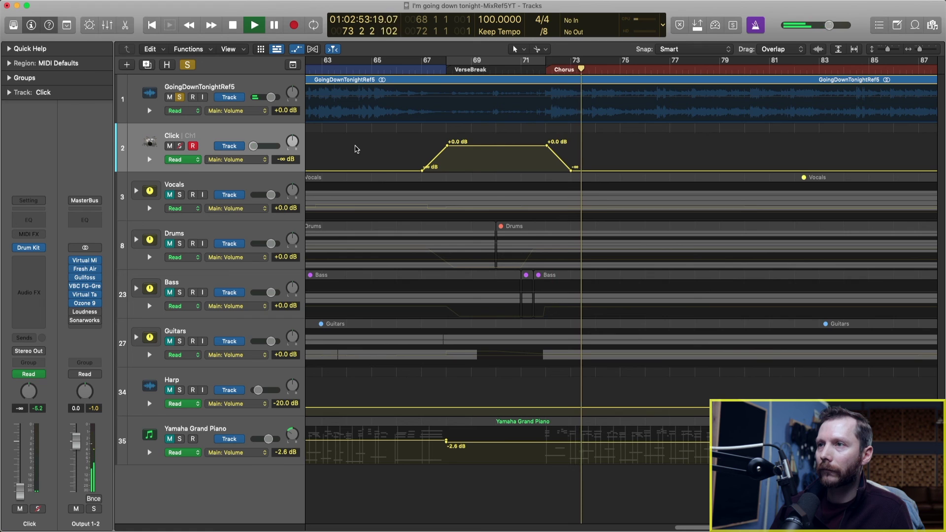
{"action": "key", "text": "space"}
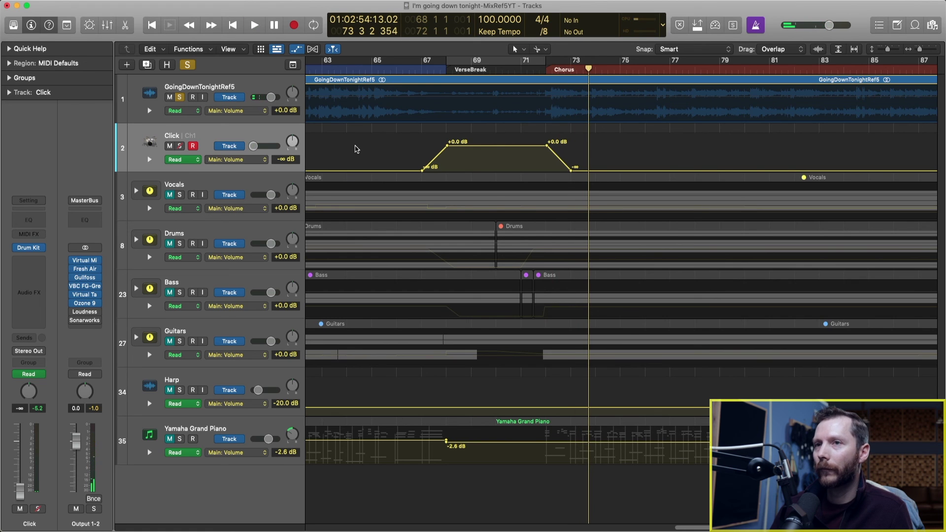